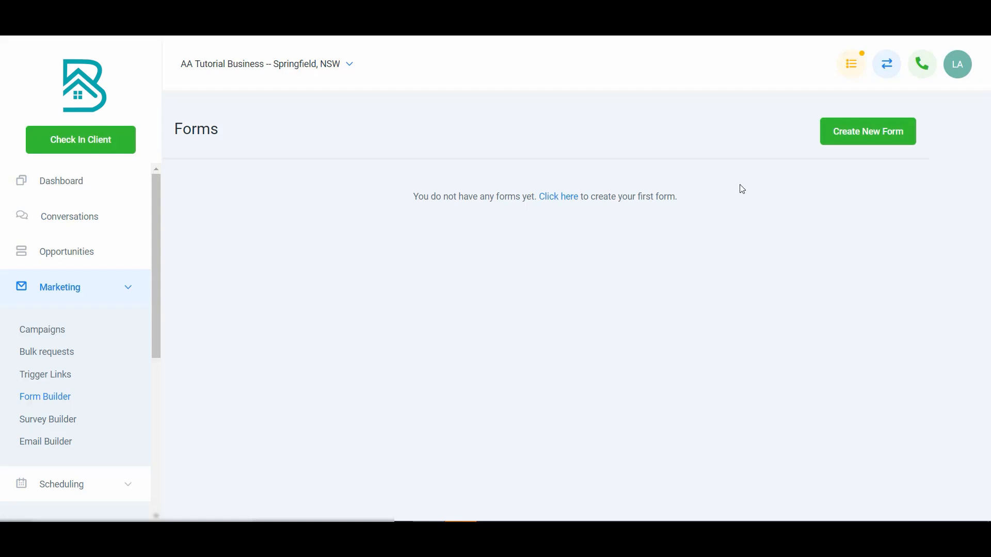
Create a new form and turn off the agency branding in its styles.
click(876, 137)
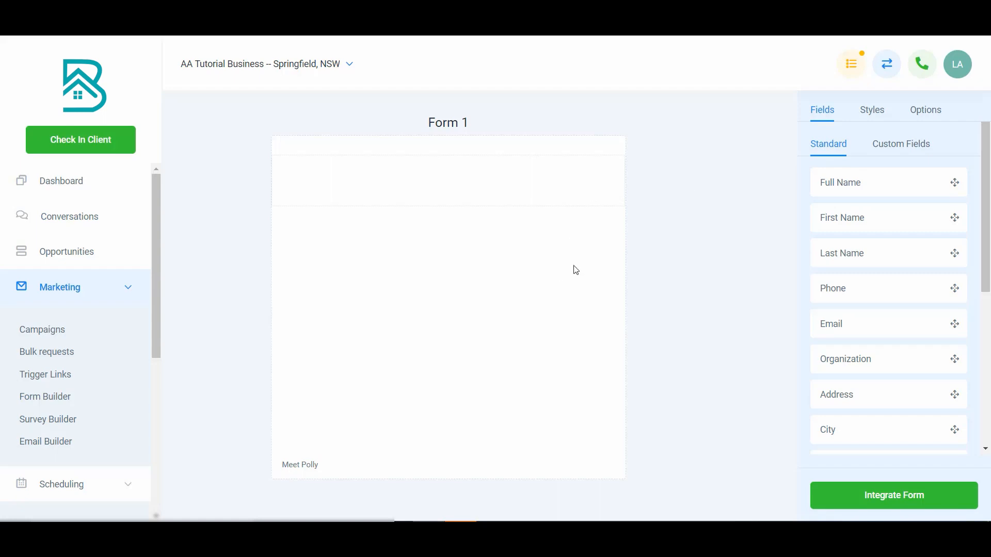
click(870, 115)
scroll(858, 409, down, 3)
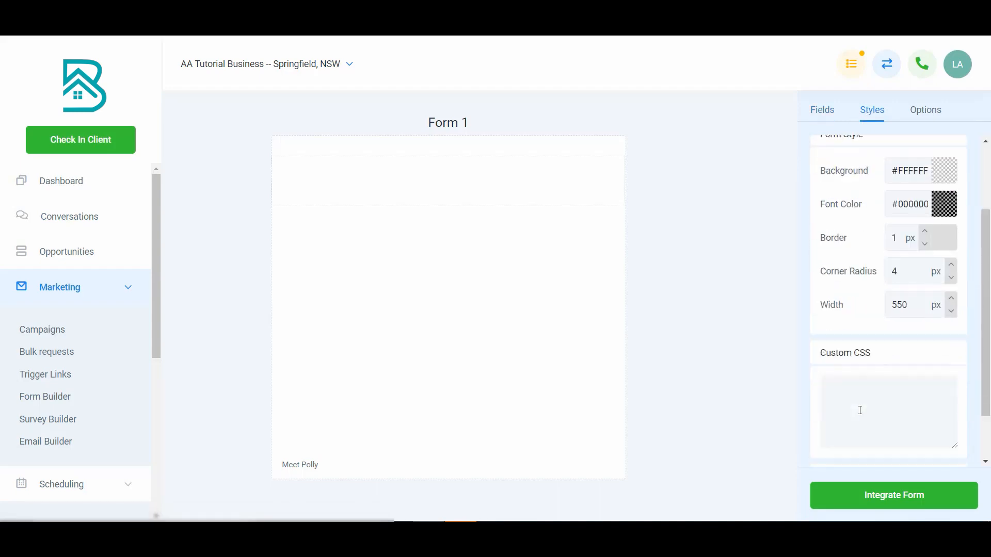
click(944, 443)
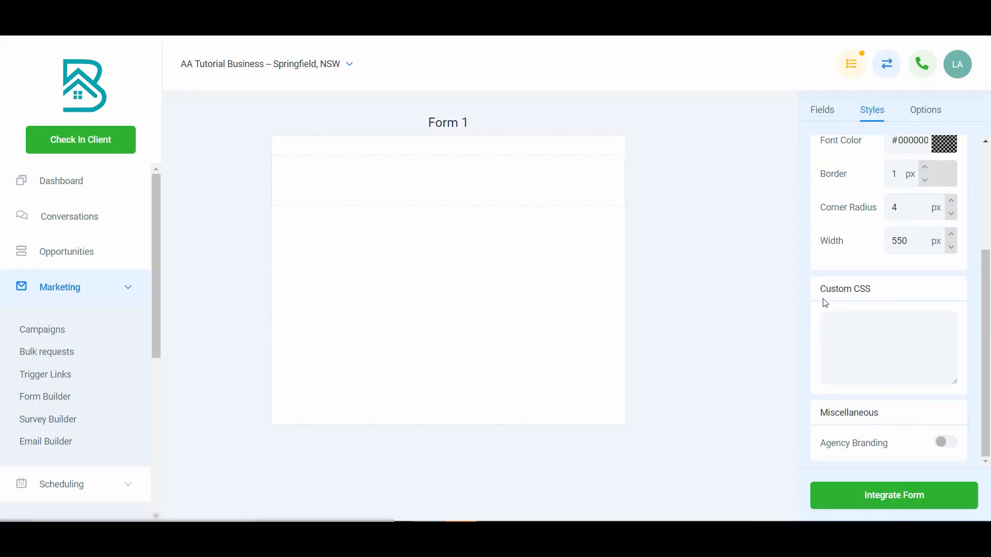
scroll(839, 314, up, 3)
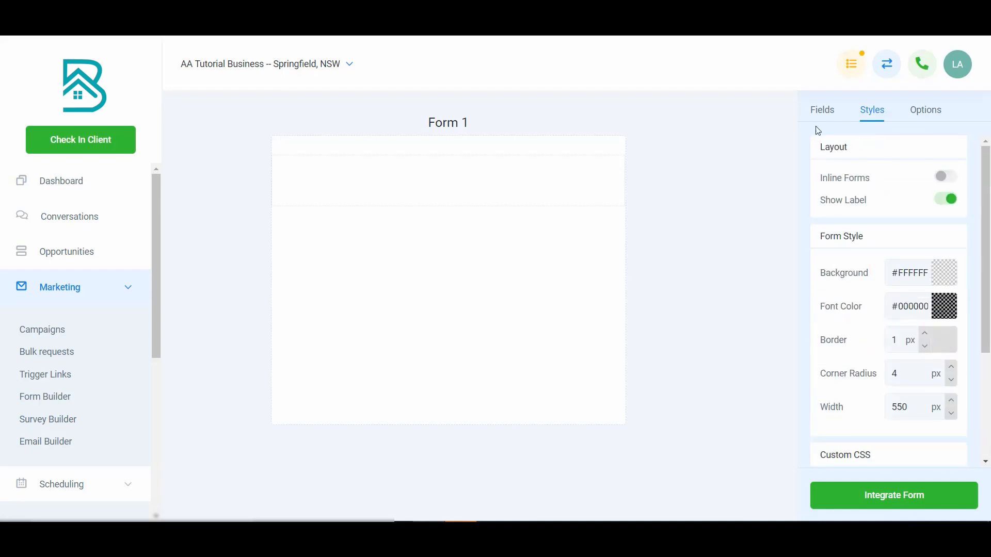
Examine the standard fields available for the form and the custom fields section.
click(822, 112)
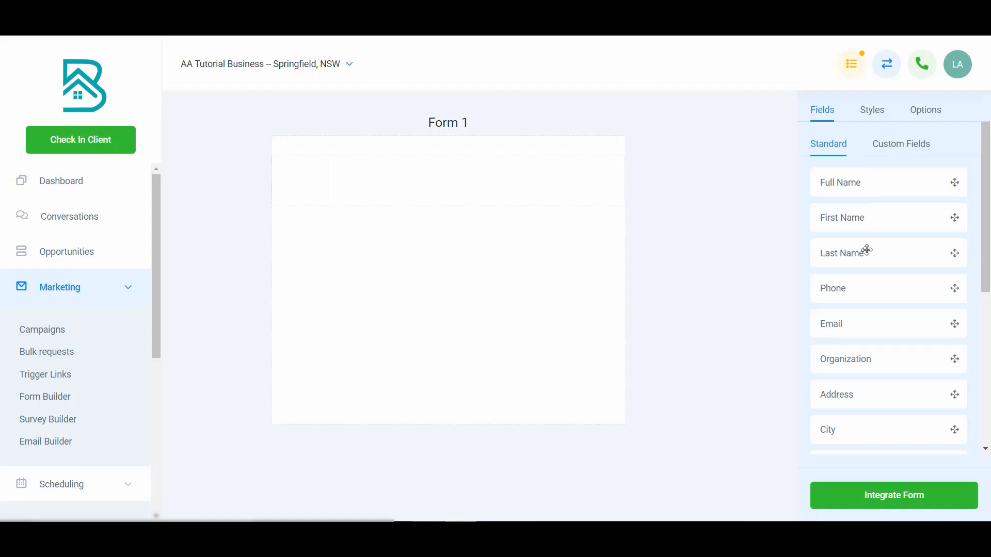
scroll(876, 312, down, 5)
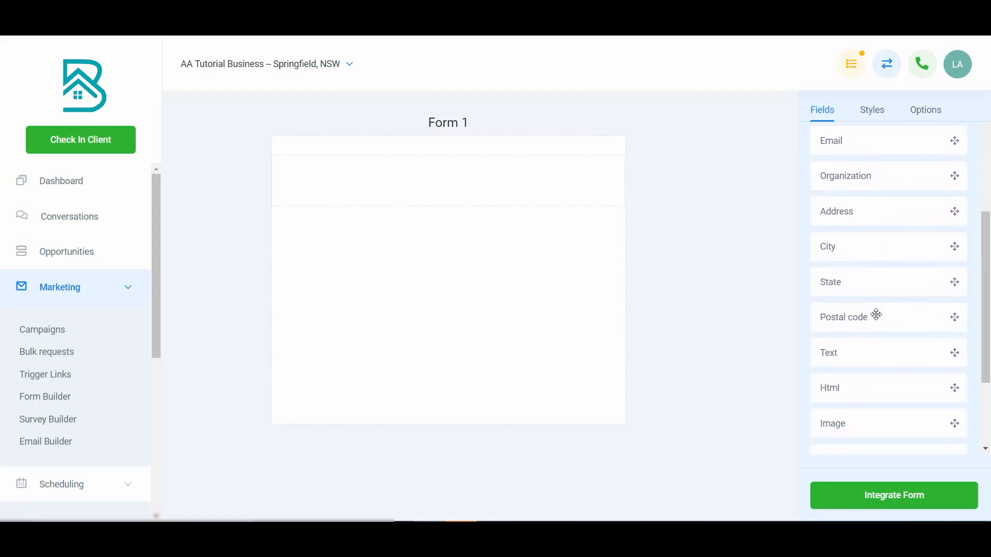
scroll(875, 314, down, 1)
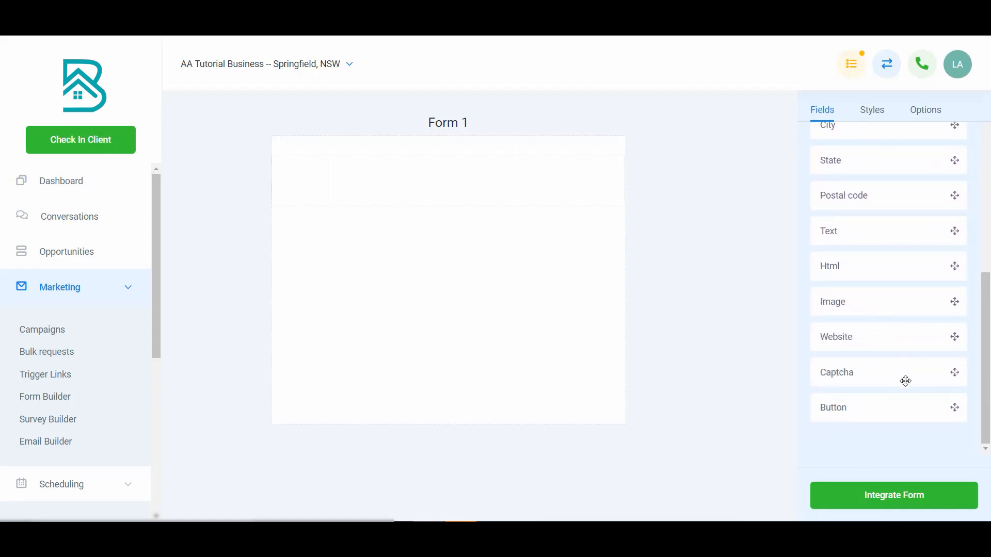
scroll(879, 404, up, 1)
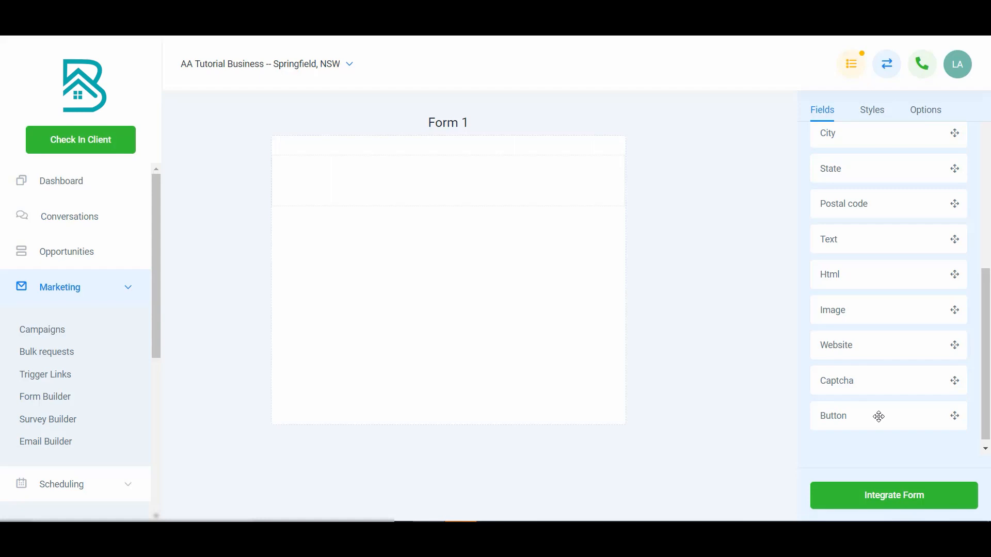
scroll(877, 389, up, 6)
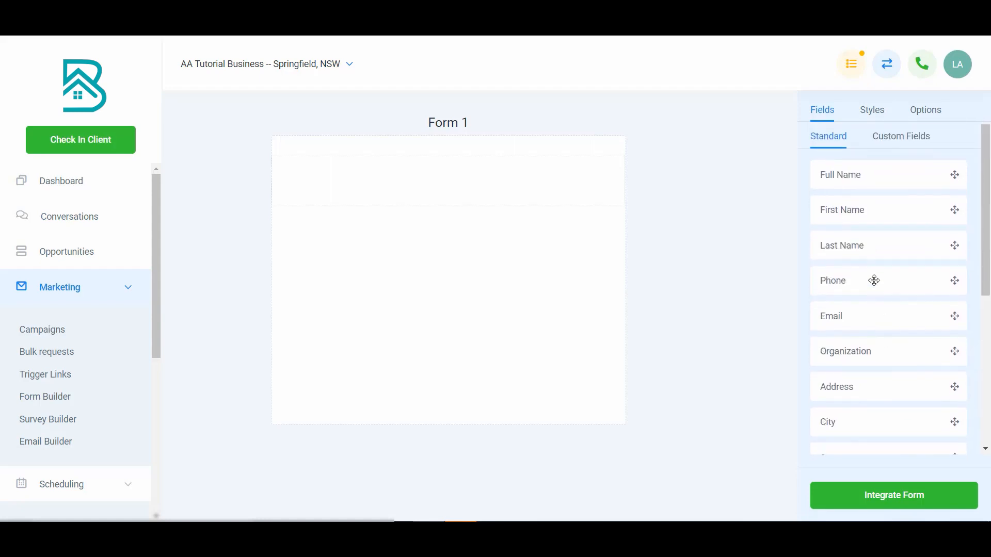
click(895, 142)
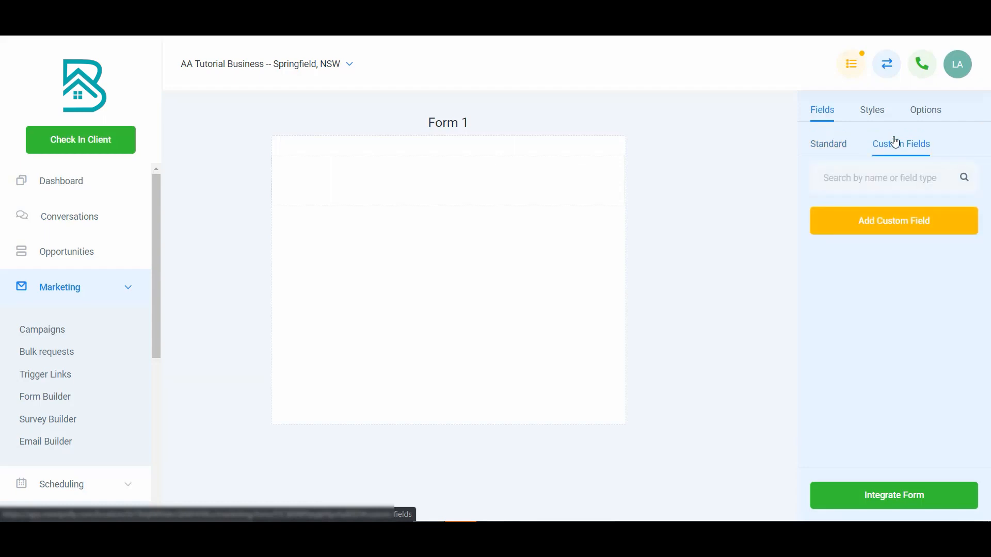
click(836, 145)
click(882, 148)
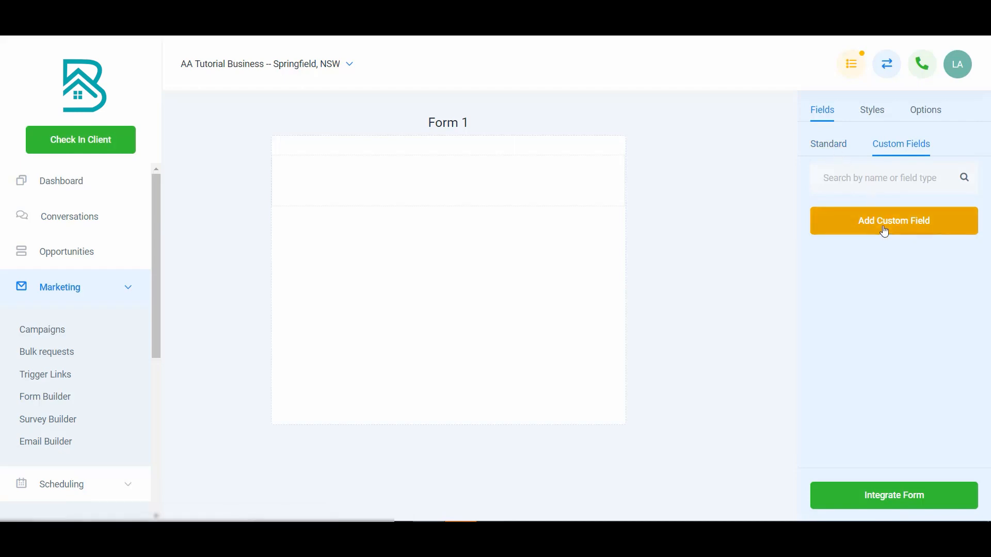
Add the standard Full Name, Email and Phone fields to the form, in that order.
click(830, 150)
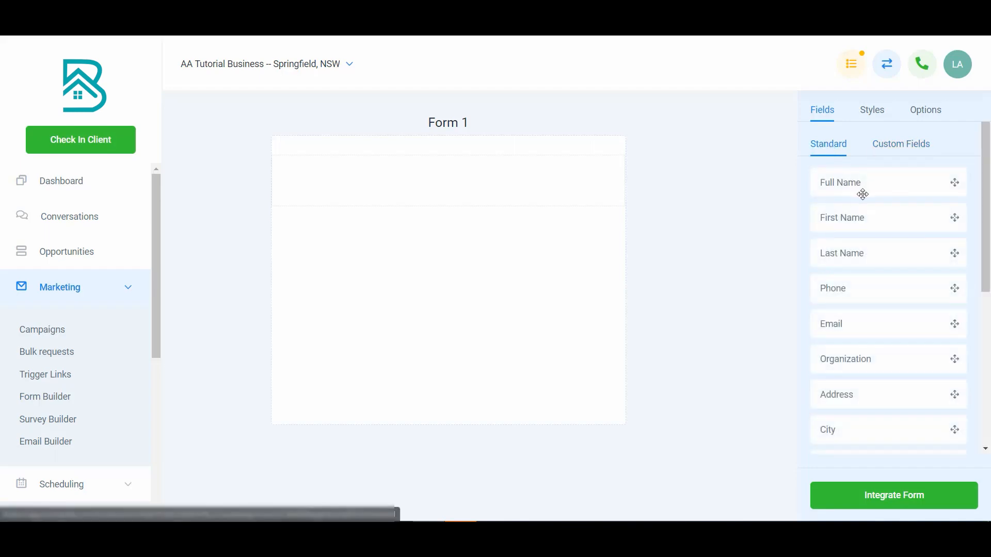
drag(867, 184, 484, 187)
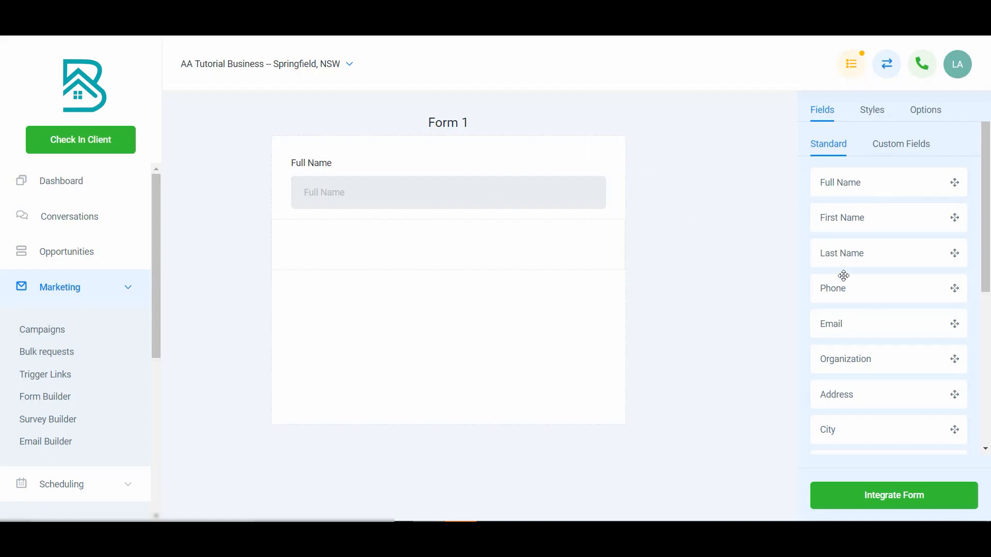
drag(854, 321, 452, 231)
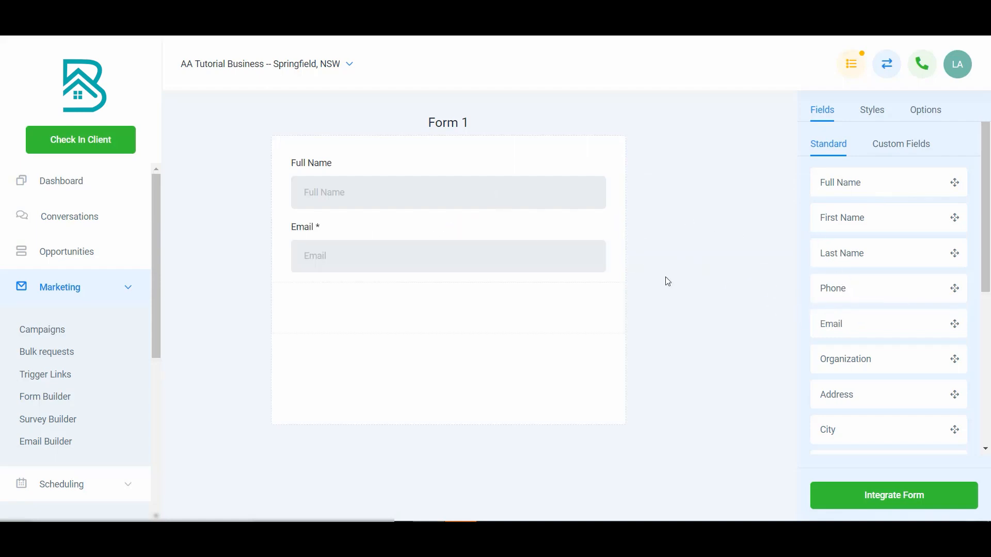
drag(842, 296, 493, 299)
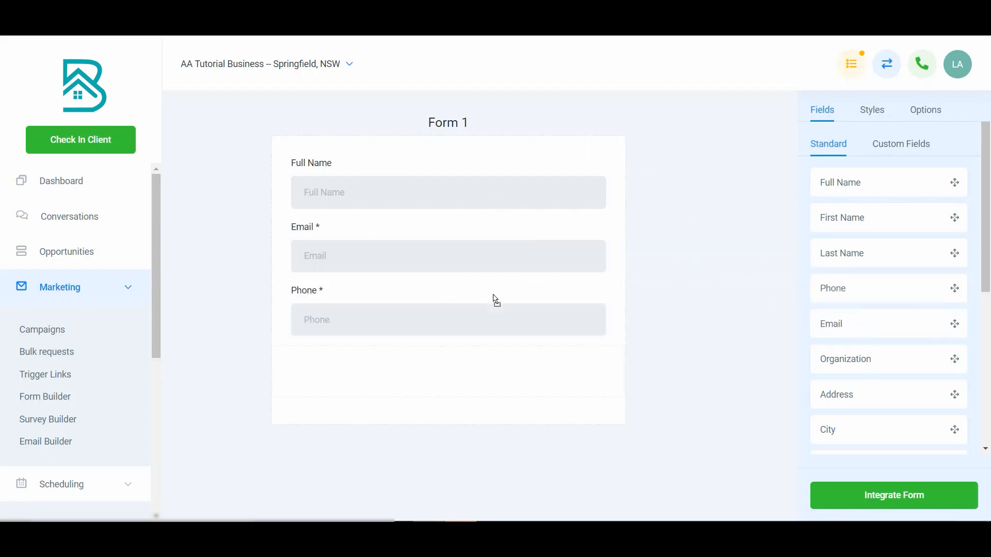
Start a new custom field of type Text and name it "What are you looking for?".
click(892, 146)
click(893, 226)
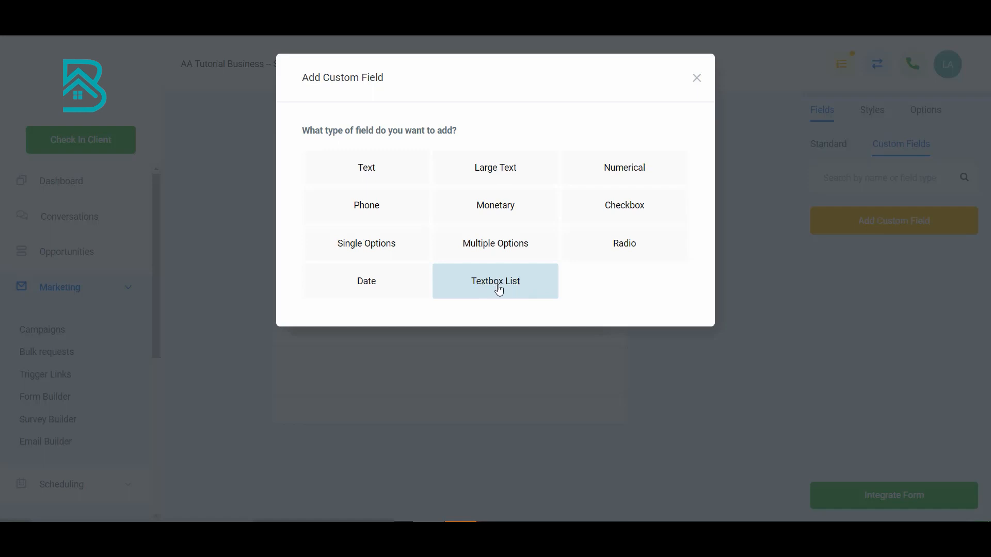
click(372, 170)
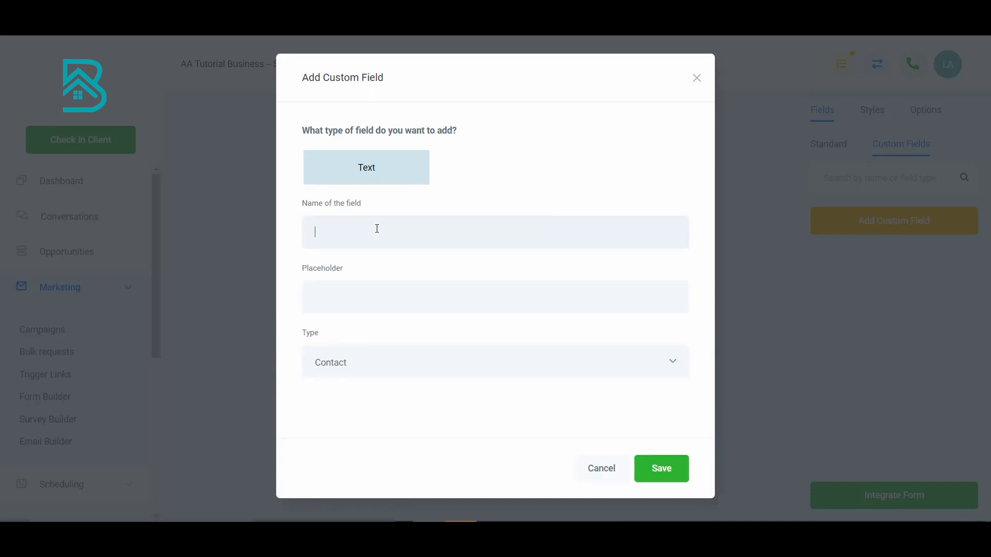
text(What are you looking fro)
key(BackSpace)
key(BackSpace)
text(or?)
Set the custom field's placeholder to "Type your response here...".
text(Enter)
key(BackSpace)
key(BackSpace)
key(BackSpace)
key(BackSpace)
key(BackSpace)
text(Type your response here)
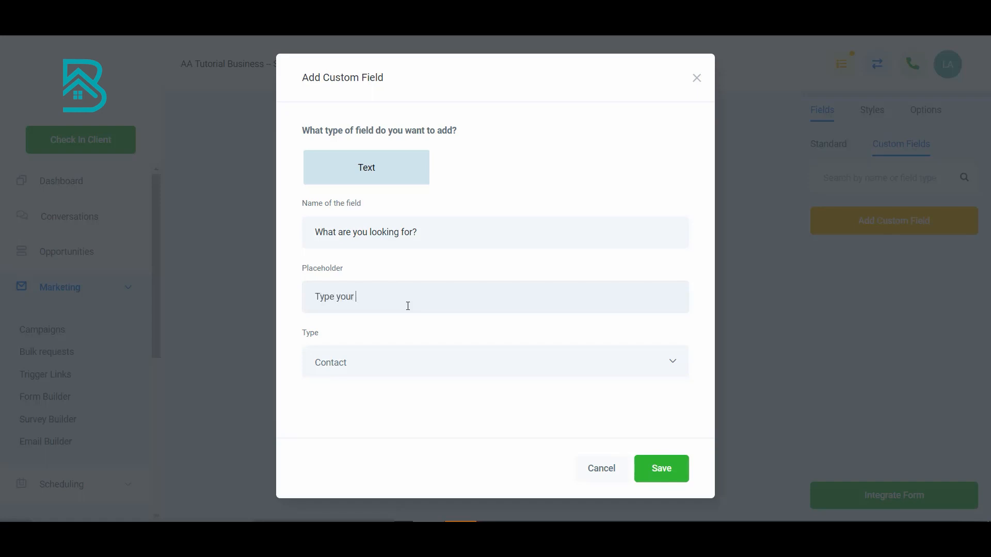
text(...)
Save the custom field with type Contact and place it below the Phone field on the form.
click(444, 364)
click(443, 364)
click(657, 468)
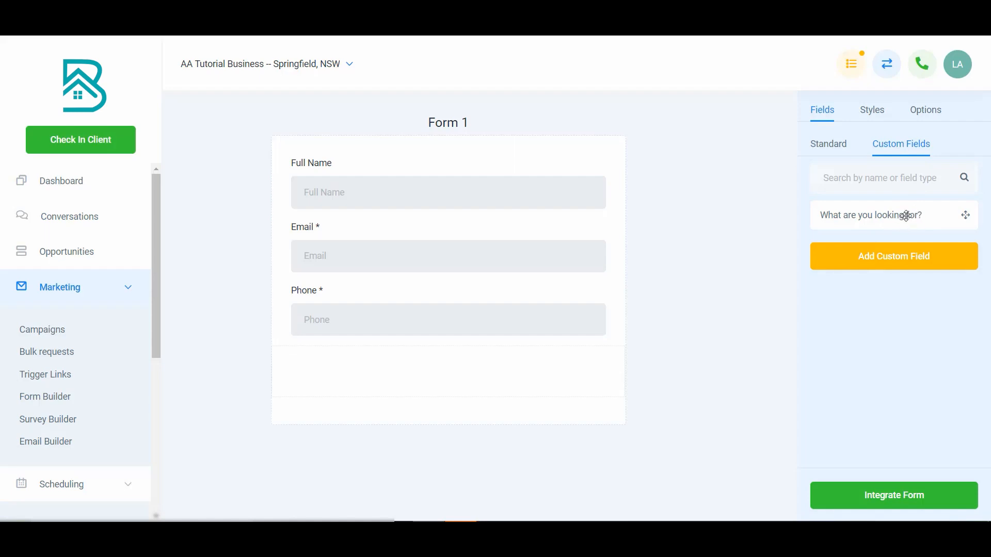
drag(915, 215, 476, 364)
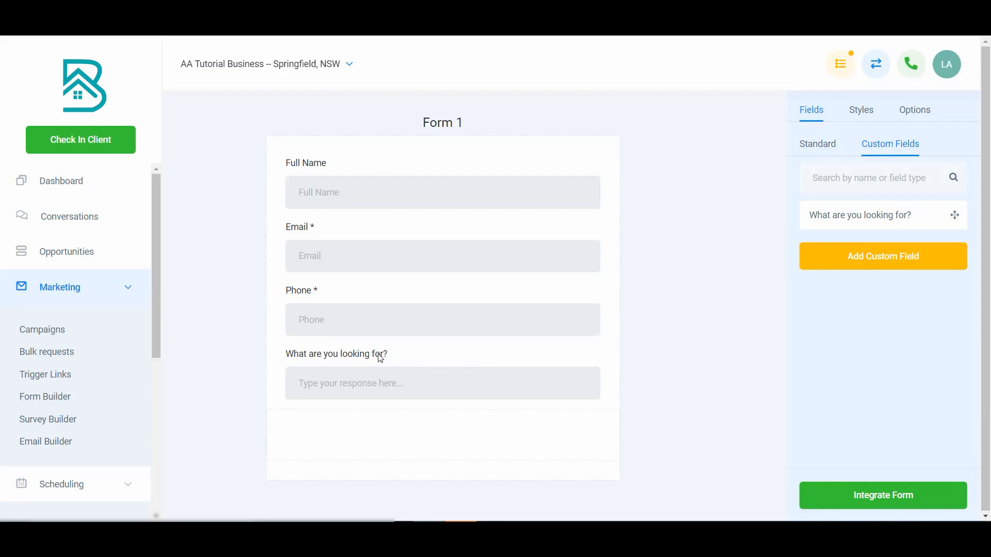
Review the custom fields in the account settings, opening "What are you looking for?" for editing and closing it without changes.
click(875, 261)
scroll(69, 412, down, 5)
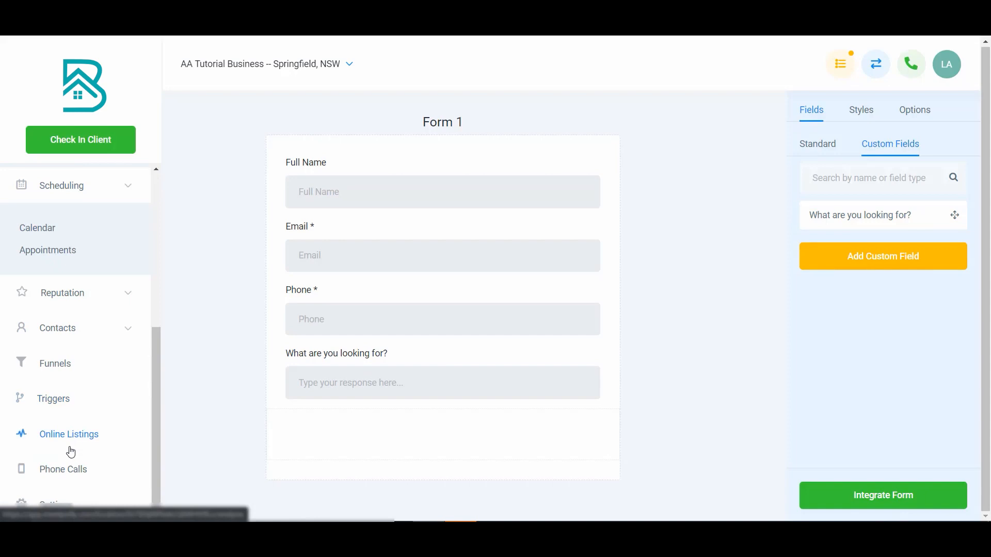
click(66, 508)
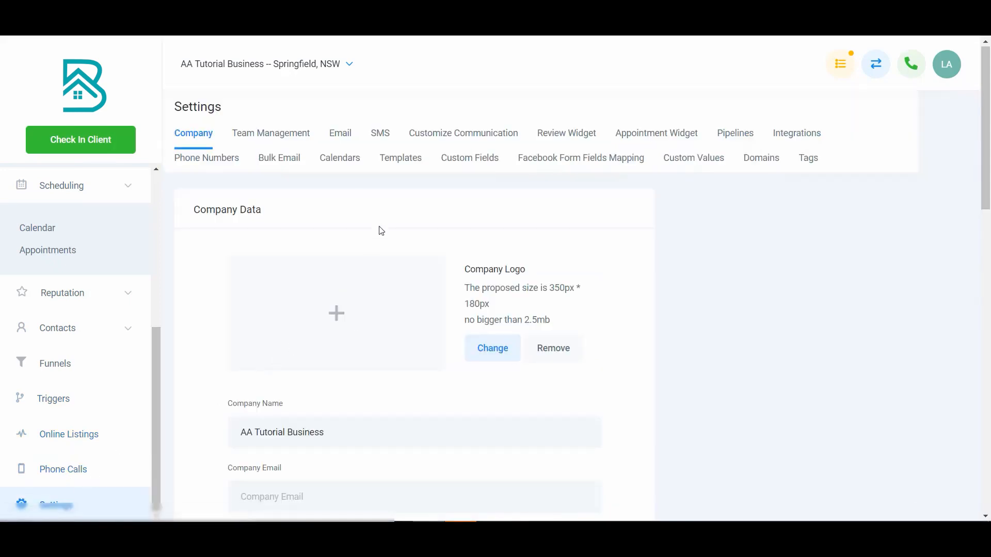
click(693, 160)
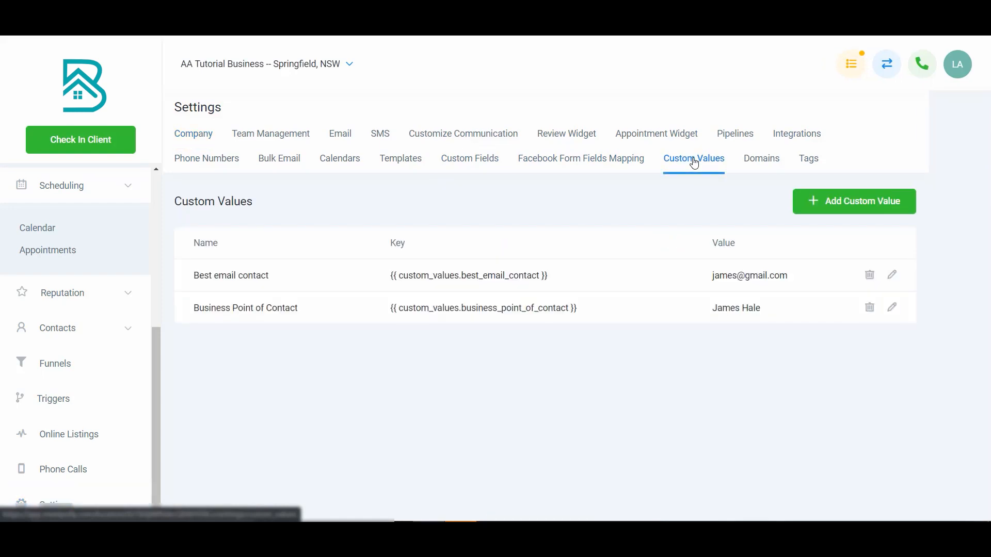
click(467, 159)
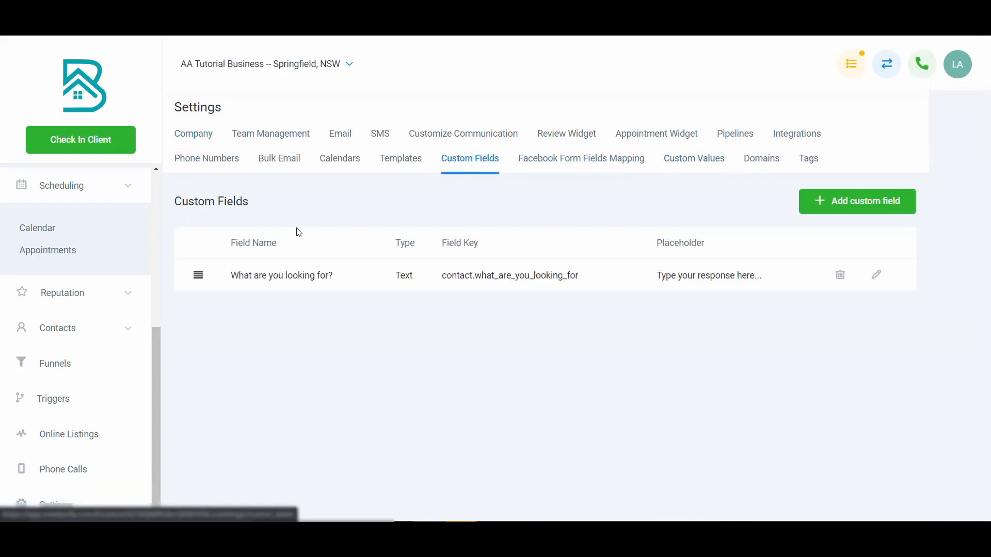
click(875, 276)
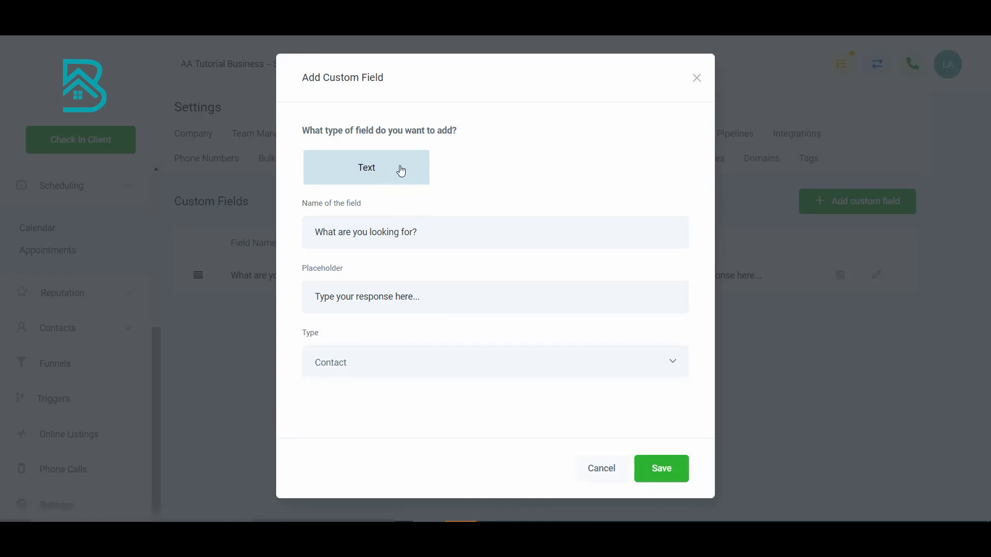
click(600, 468)
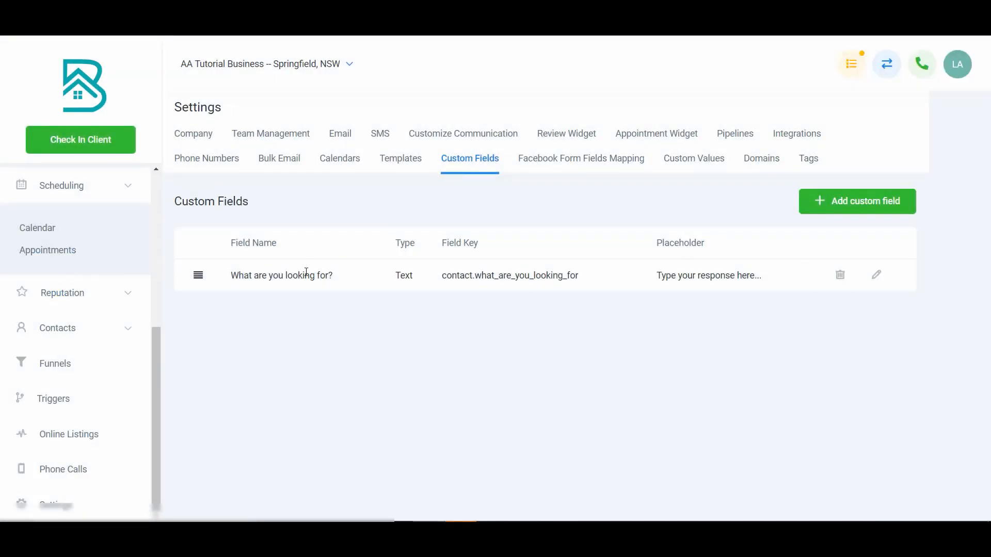
Reopen Form 1 in the Form Builder and add a Button below the "What are you looking for?" field.
scroll(54, 325, up, 5)
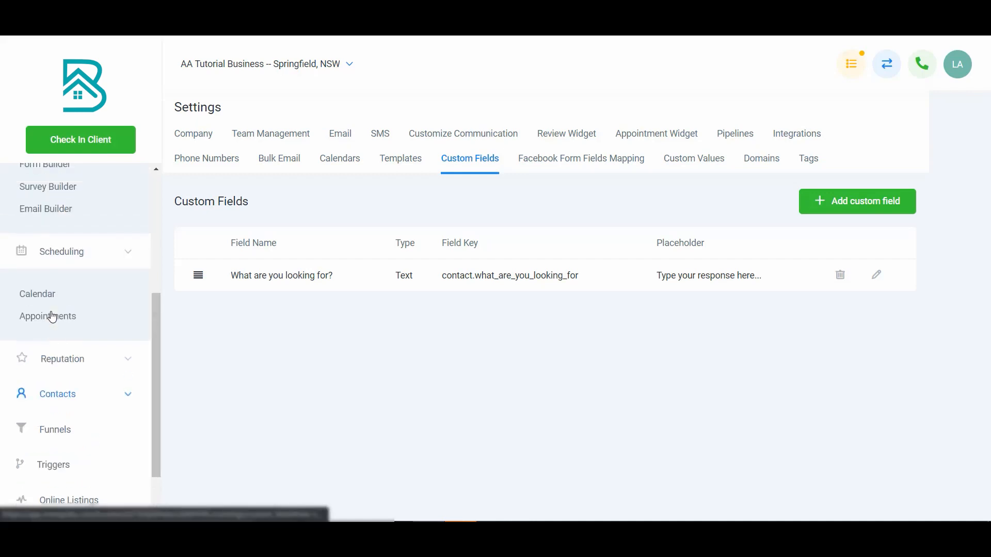
click(64, 278)
click(62, 276)
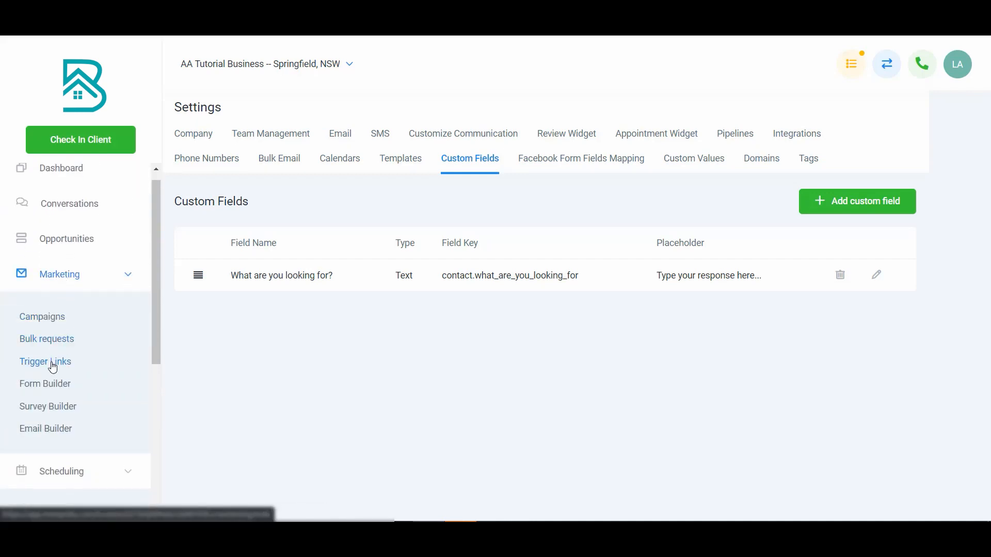
click(57, 390)
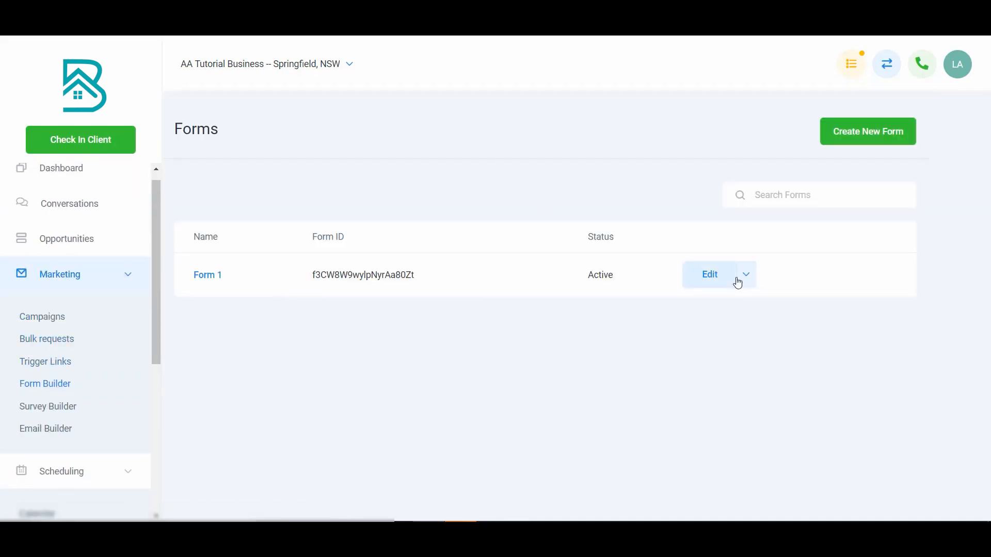
click(707, 278)
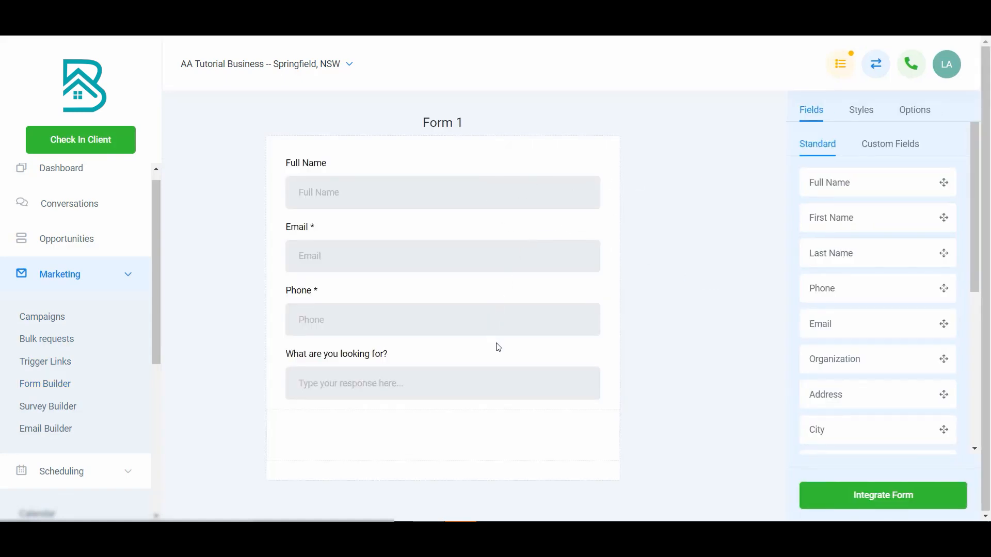
scroll(860, 380, down, 5)
drag(850, 413, 456, 420)
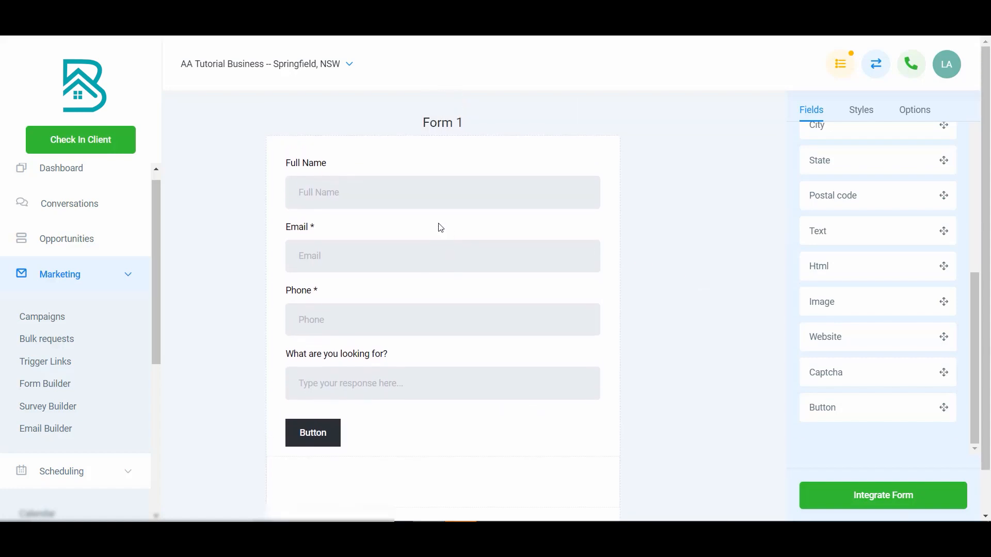
Make the form's Full Name field required.
click(428, 171)
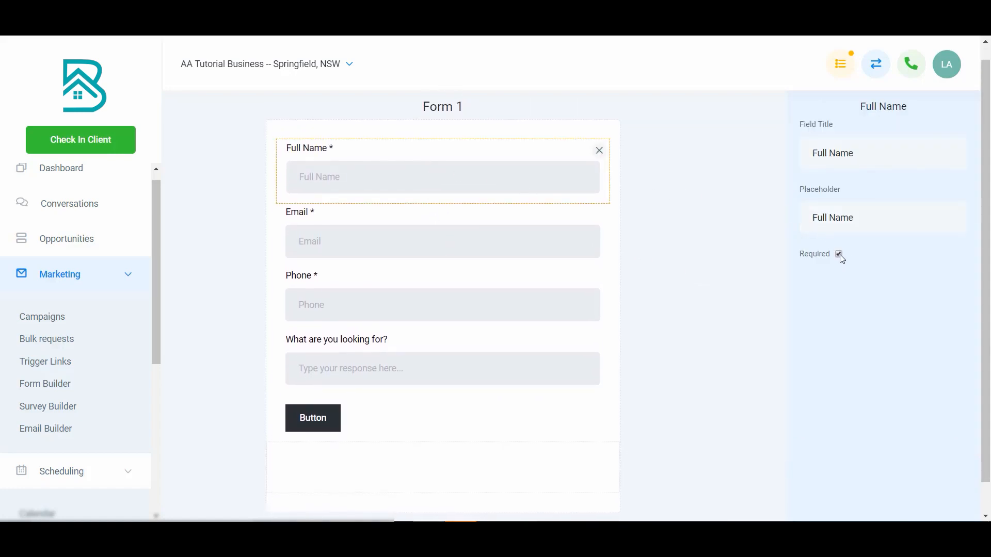
drag(878, 217, 781, 217)
click(784, 219)
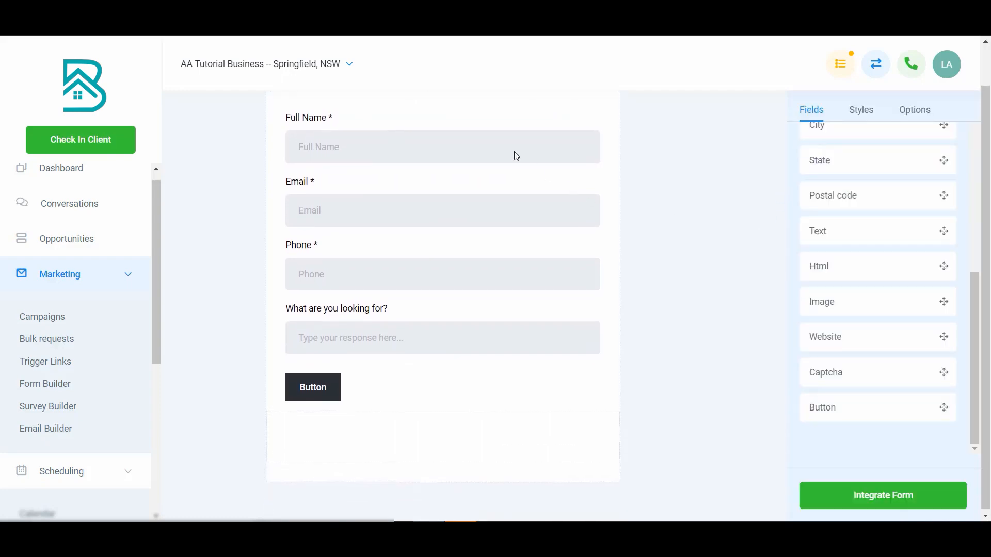
Set the Full Name field's placeholder to "Enter your name here...".
click(507, 151)
triple_click(840, 217)
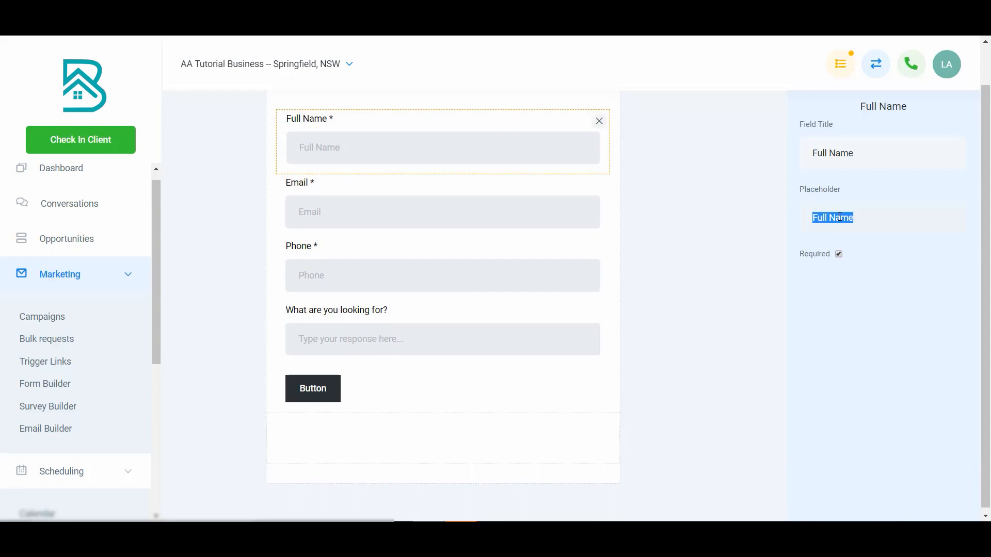
text(Enter your n)
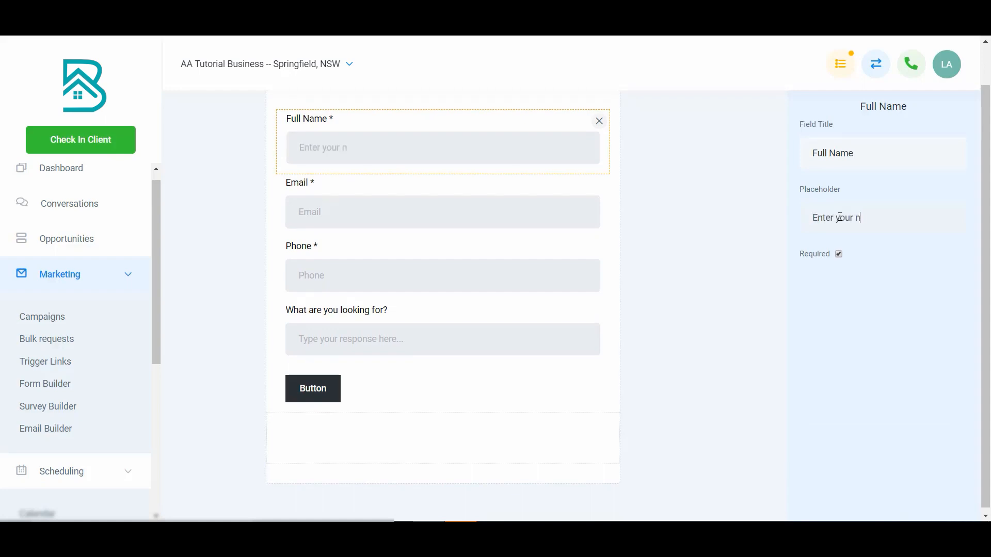
text(ame here...)
click(692, 250)
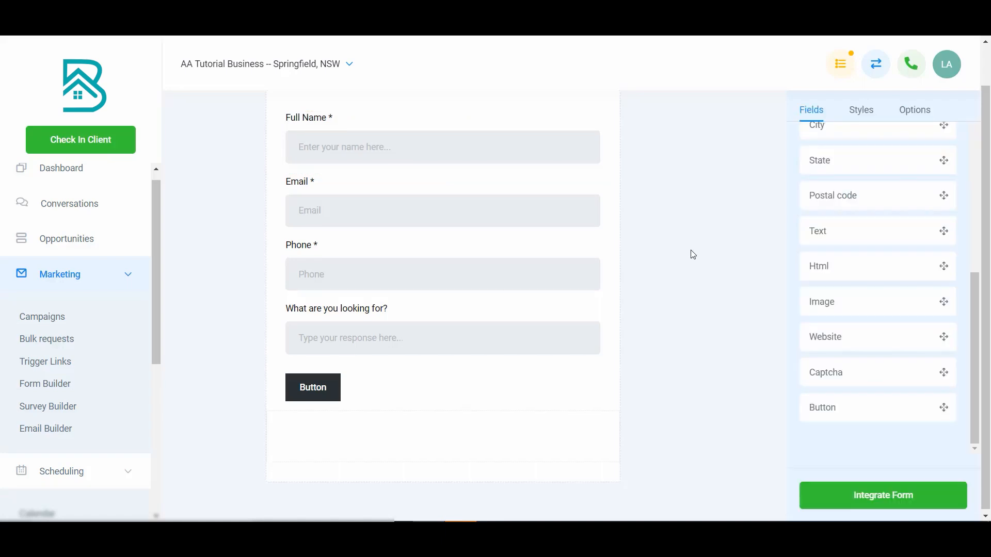
Make the Phone field not required and set its placeholder to "Phone (optional)".
click(519, 216)
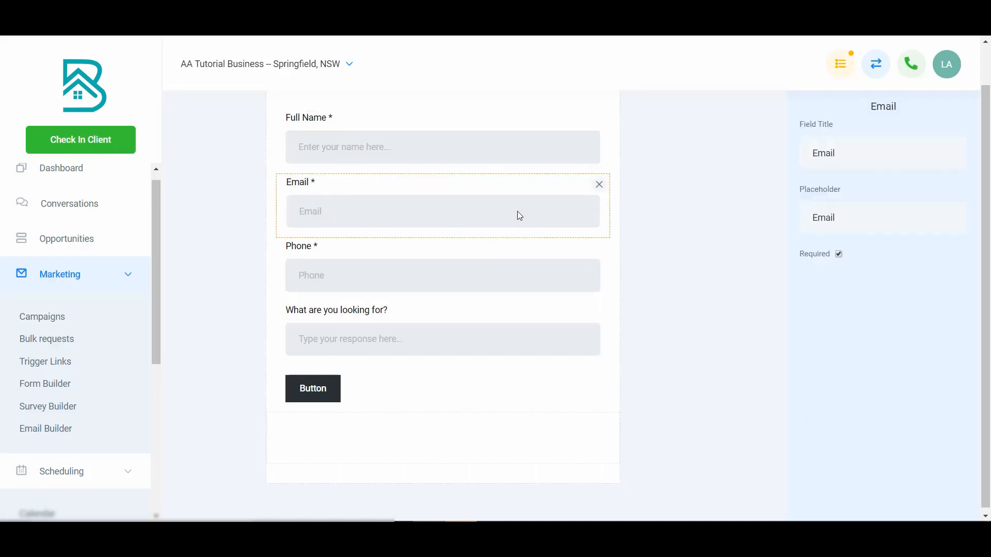
click(348, 272)
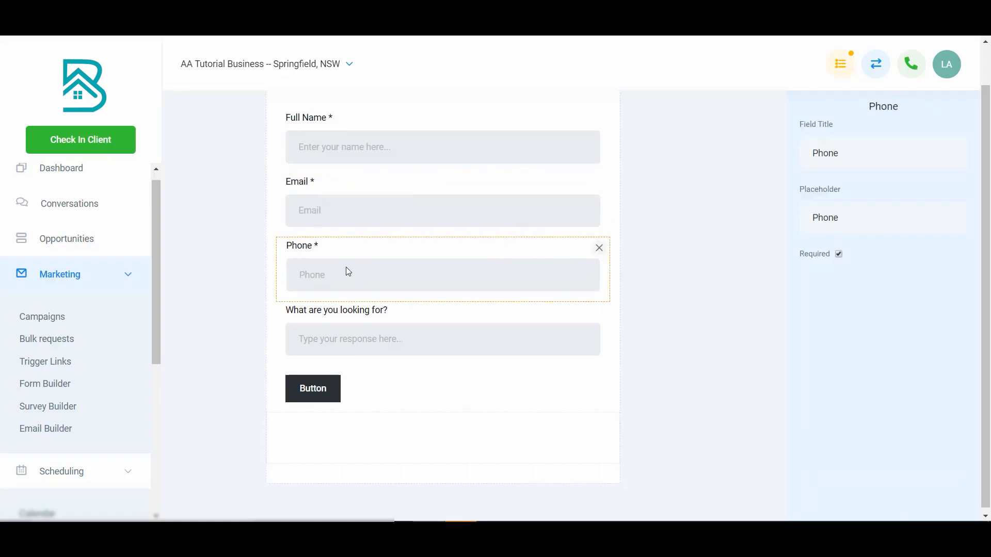
click(838, 255)
text(ptional)()
click(718, 292)
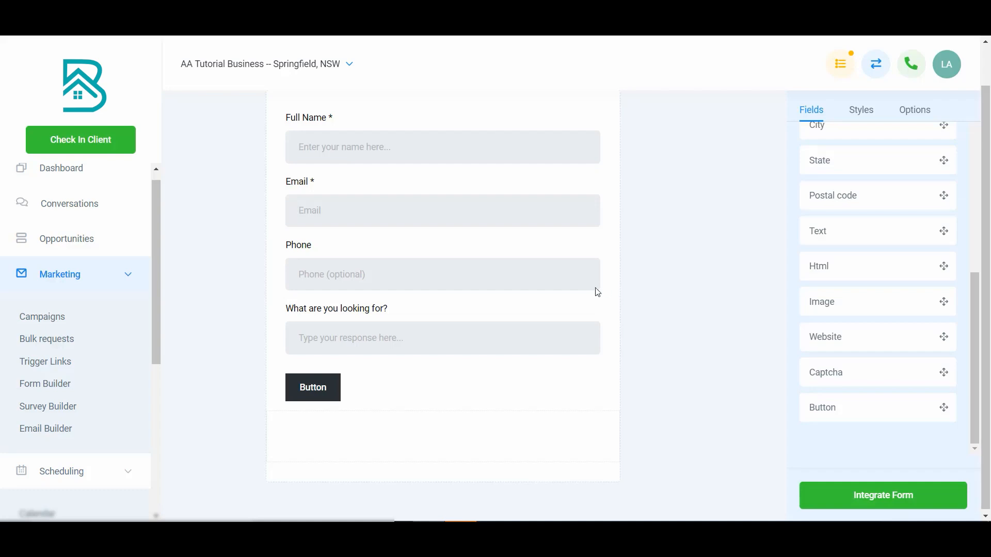
Make the "What are you looking for?" field required.
click(521, 336)
click(839, 255)
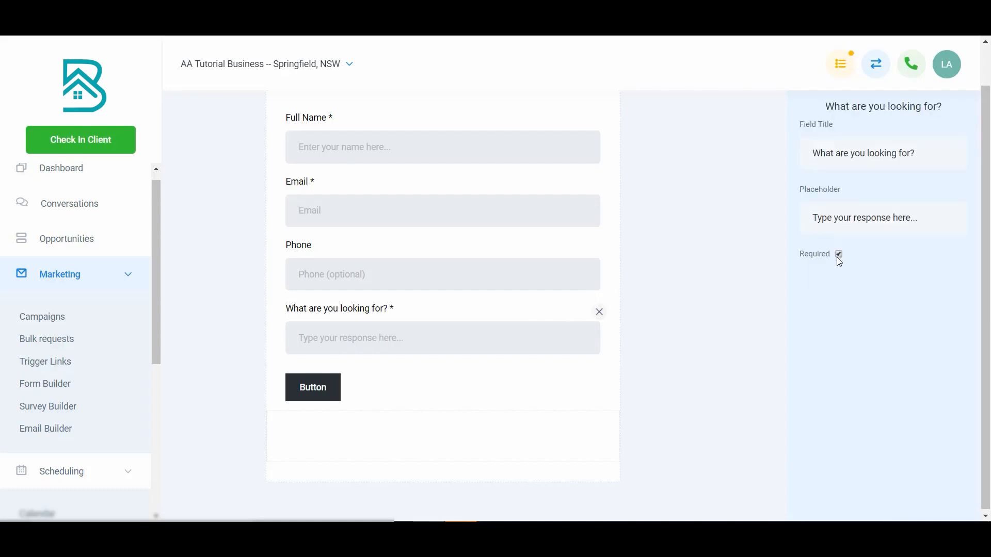
click(669, 298)
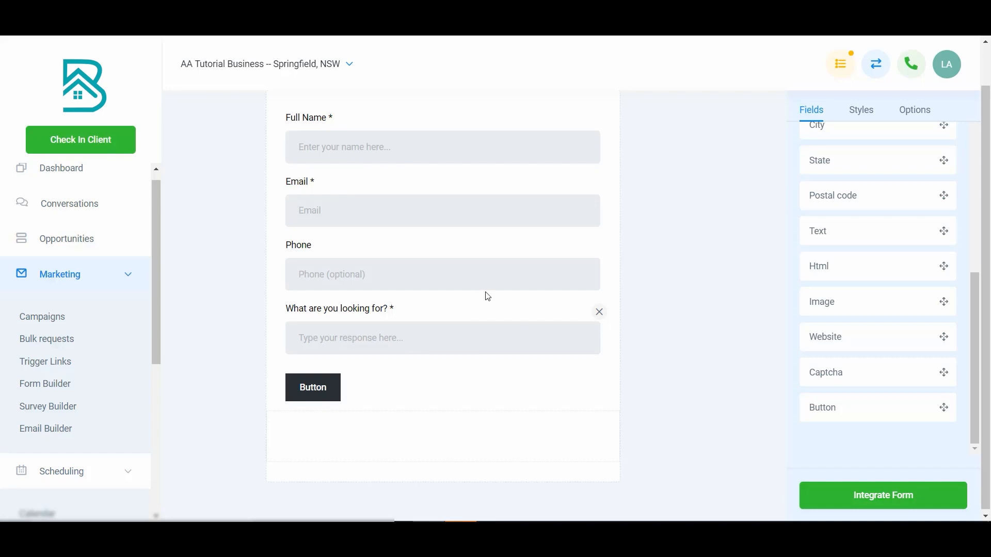
Set the form button's text to "Submit".
click(321, 390)
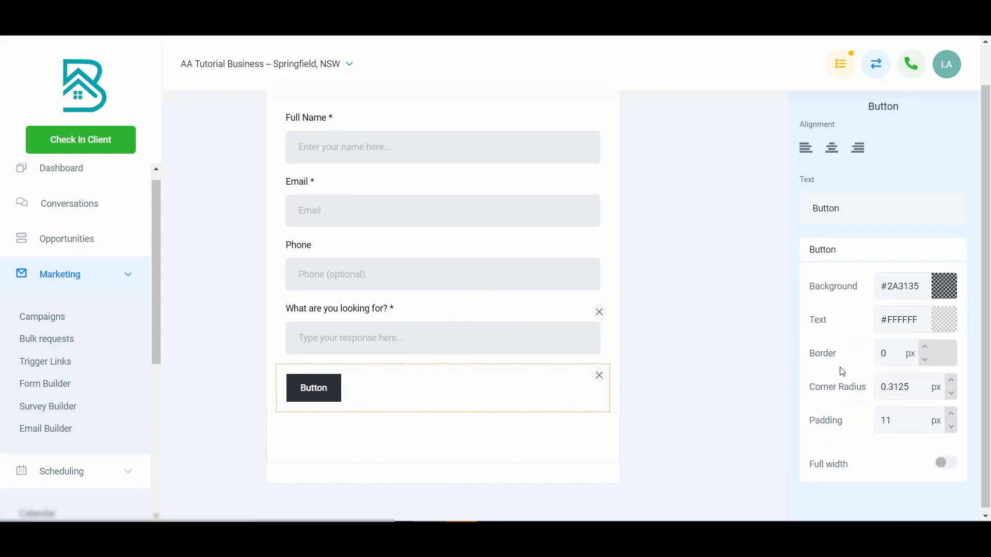
double_click(830, 208)
text(Submit)
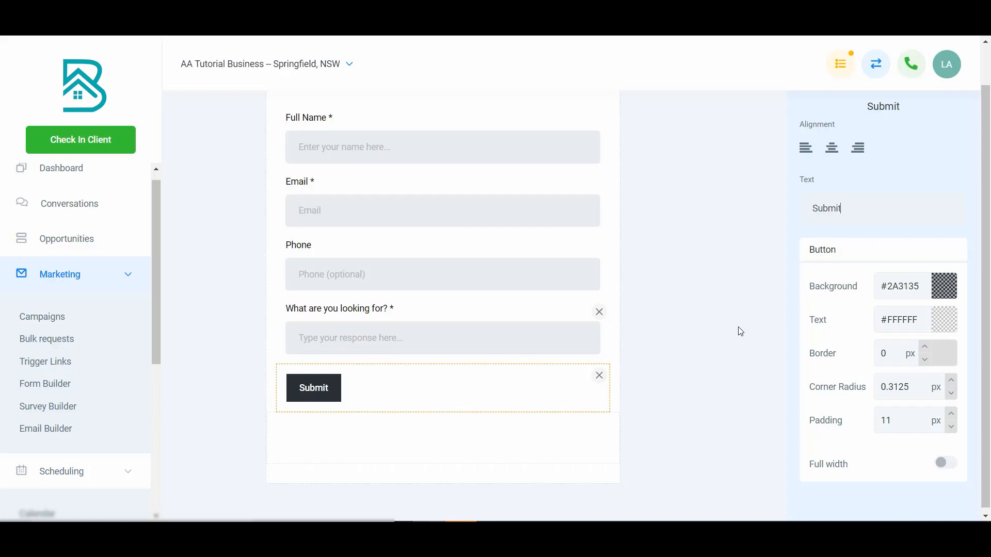
Replace the form button's text with "Get Started".
double_click(864, 216)
text(Get)
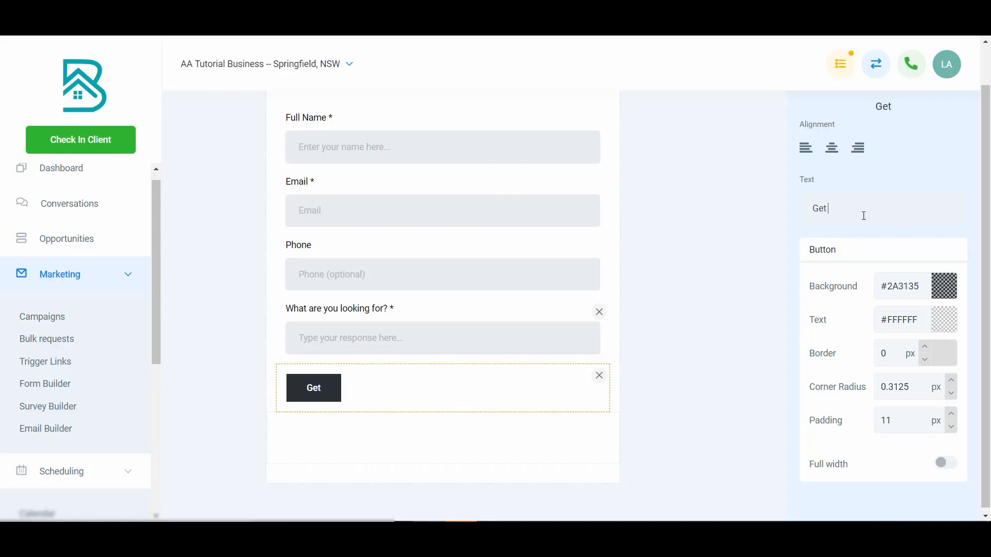
text( Started)
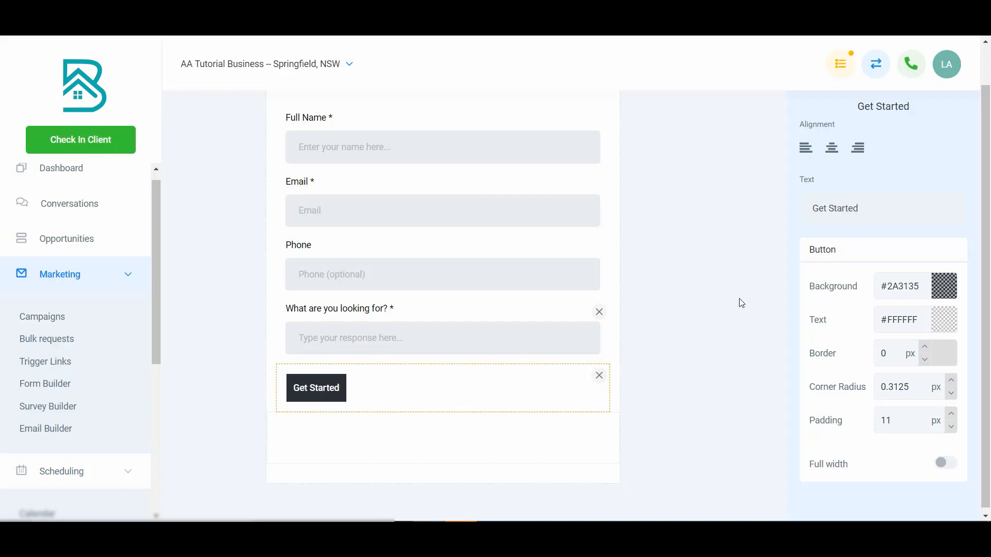
Make the Get Started button full width and give it a blue background.
click(946, 463)
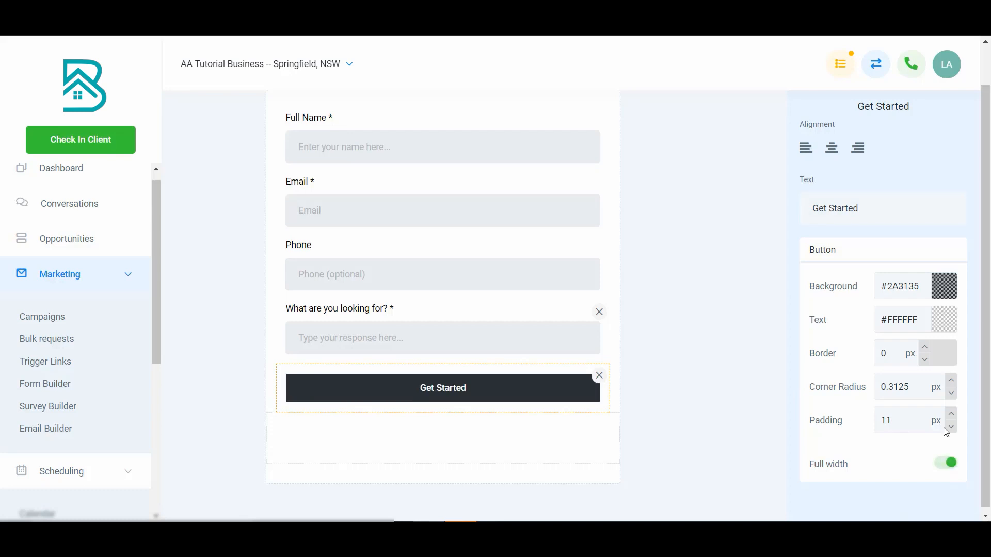
click(943, 295)
click(909, 324)
click(924, 312)
click(760, 283)
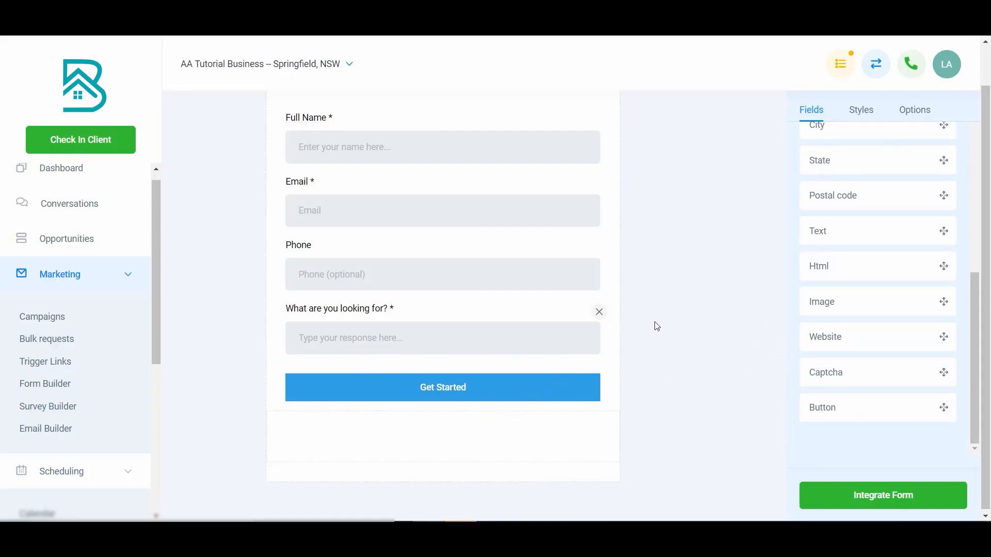
Try the Inline Forms layout and hidden field labels in the form's styles, restoring each setting.
scroll(651, 328, up, 1)
scroll(810, 263, up, 1)
scroll(810, 263, up, 5)
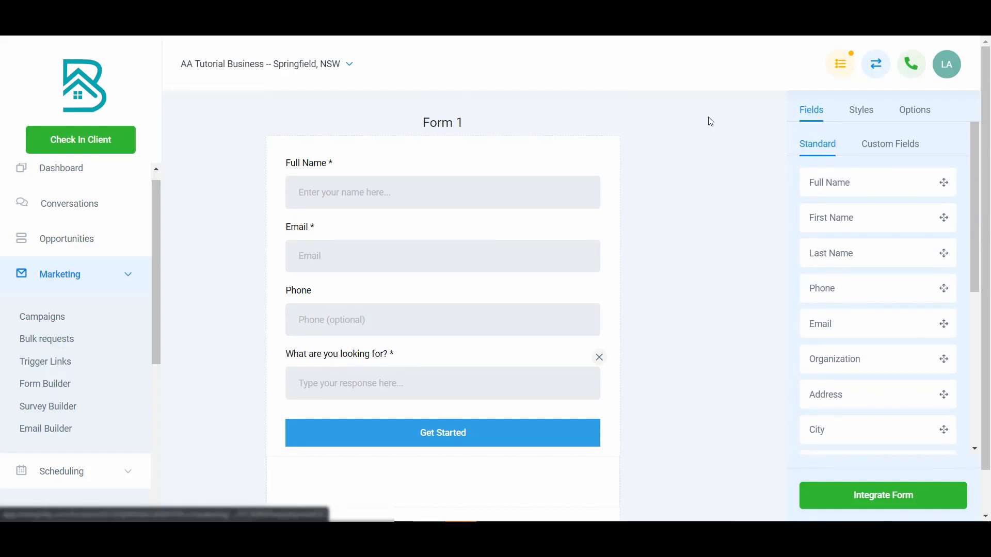
click(860, 110)
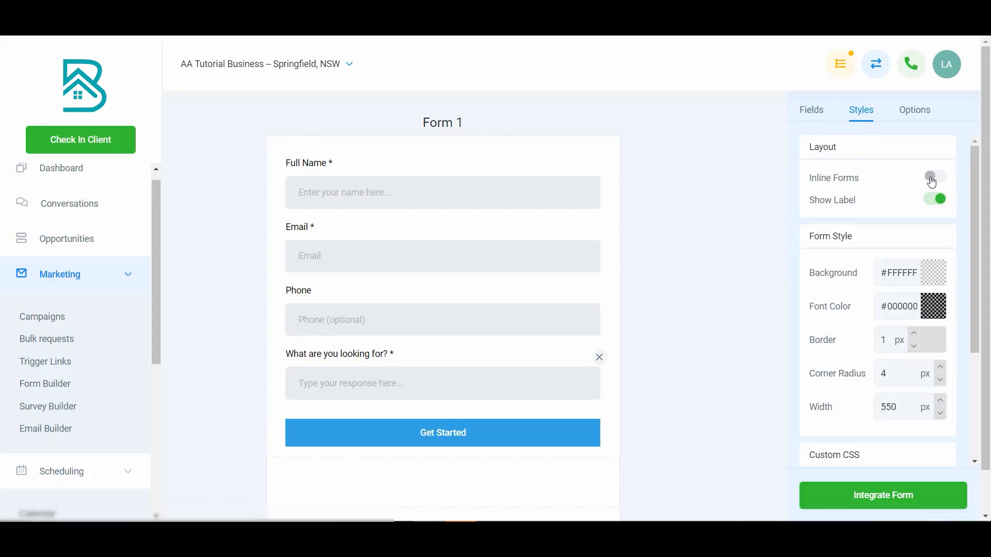
click(933, 181)
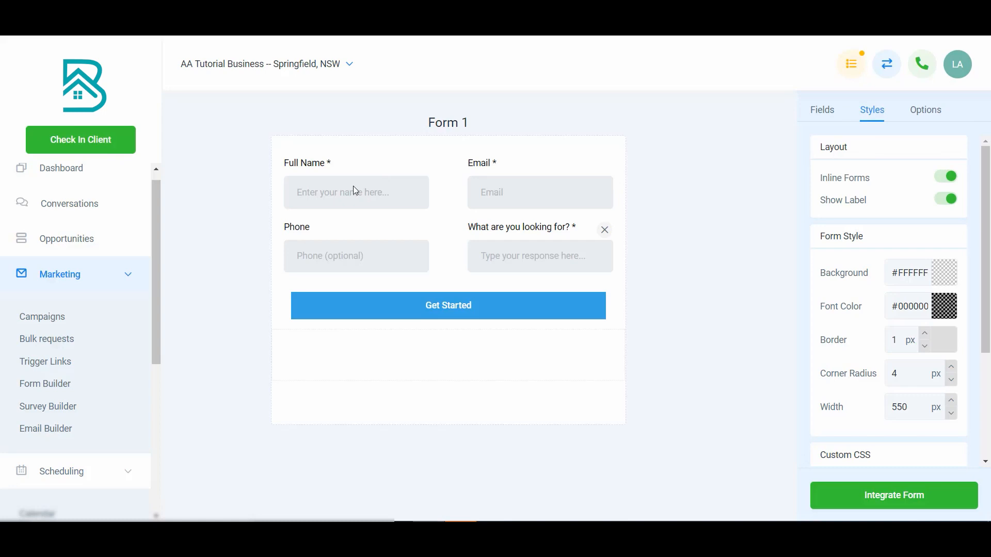
click(944, 180)
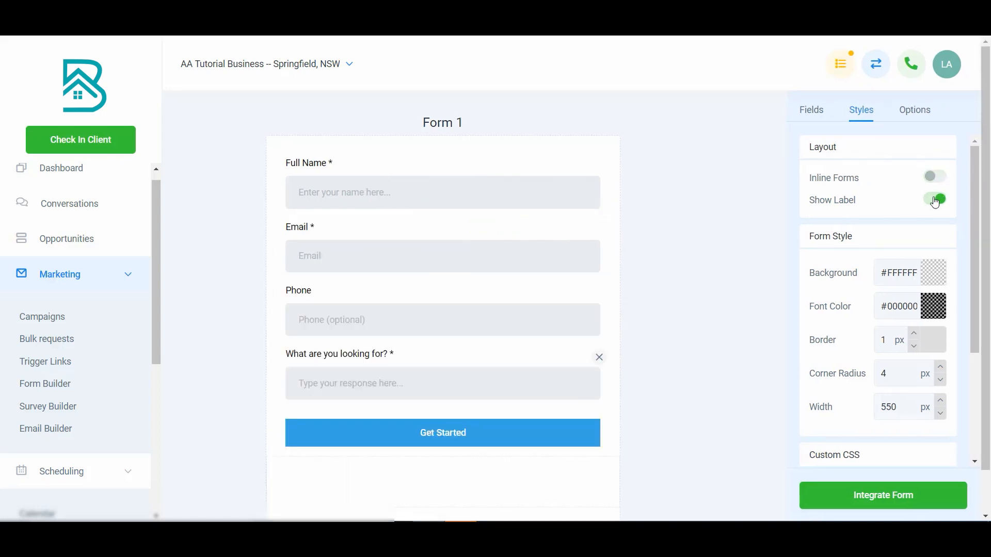
click(935, 201)
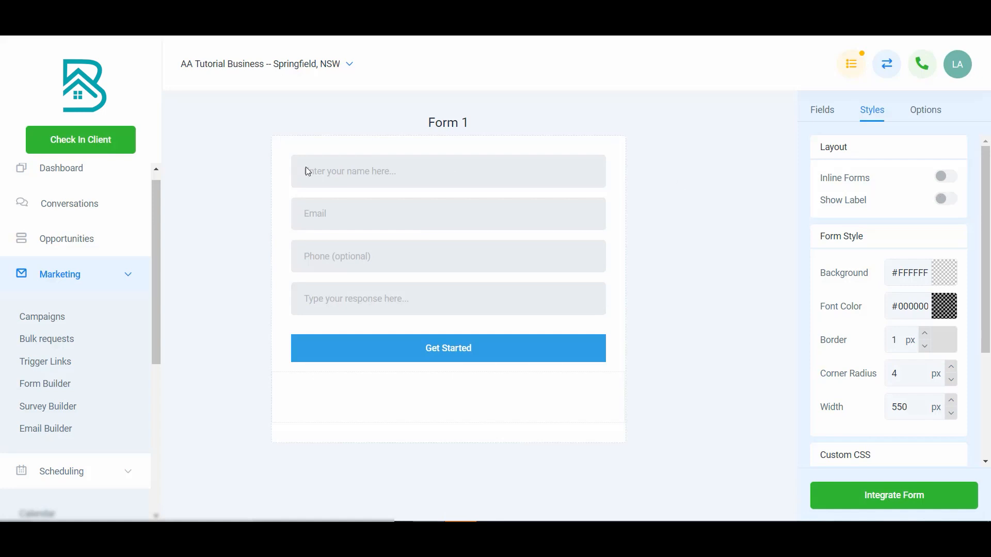
click(948, 201)
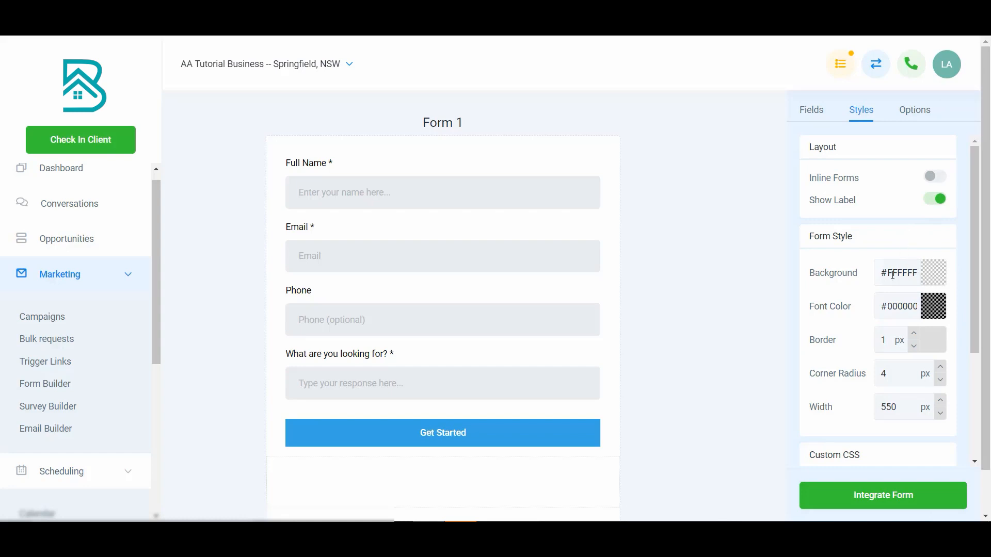
Try thicker and thinner borders around the form, ending with a border of 5 px.
click(913, 333)
click(913, 334)
click(914, 333)
click(914, 333)
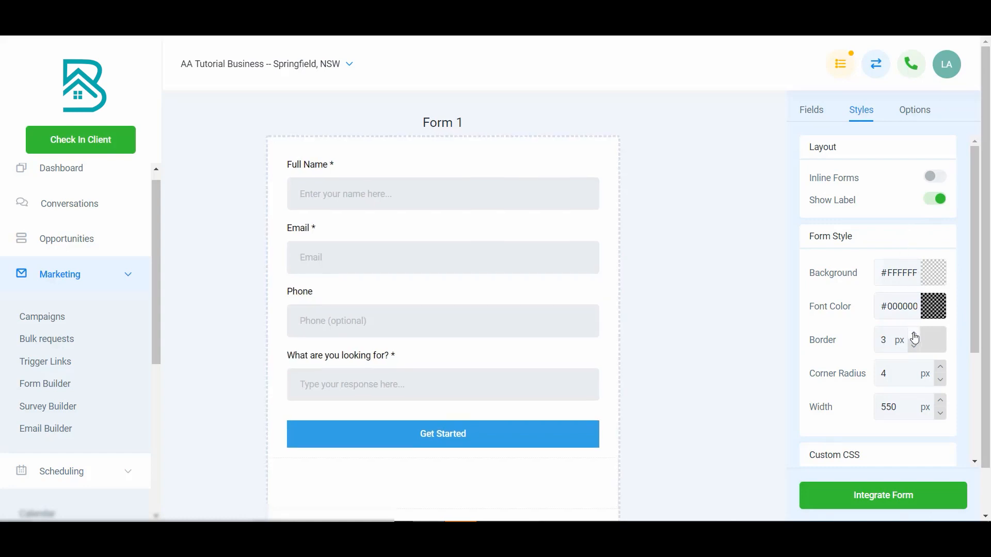
click(914, 333)
click(914, 334)
click(913, 334)
click(914, 335)
click(913, 335)
click(913, 346)
click(913, 346)
click(914, 346)
click(914, 346)
click(913, 346)
click(914, 346)
click(913, 346)
click(915, 349)
click(915, 349)
click(915, 350)
click(914, 334)
click(914, 333)
click(913, 334)
click(914, 334)
click(913, 334)
Set the form's corner radius to 0 px and reduce its border to 4 px.
click(939, 367)
click(939, 366)
click(939, 367)
click(939, 367)
click(939, 367)
click(939, 367)
click(939, 366)
click(939, 367)
double_click(898, 372)
text(0)
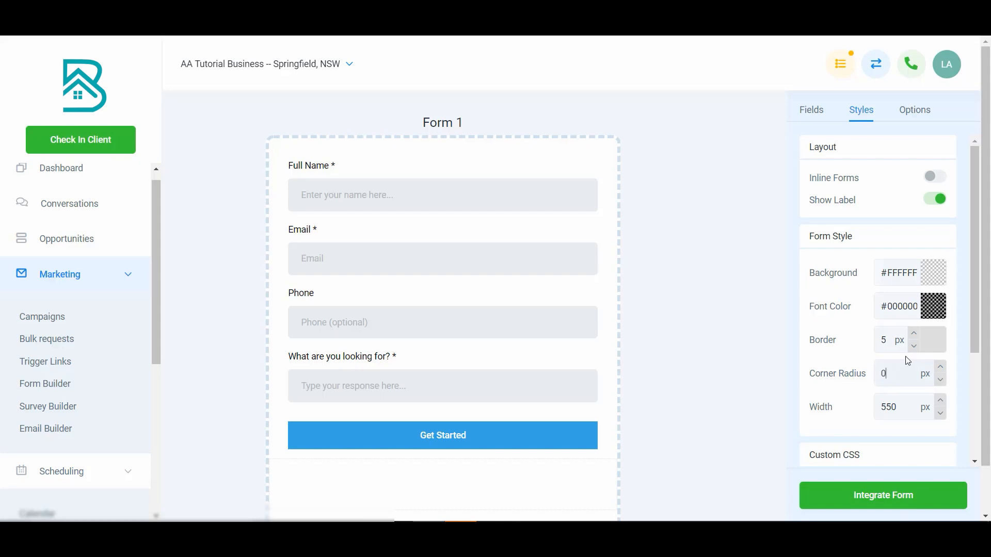
click(914, 347)
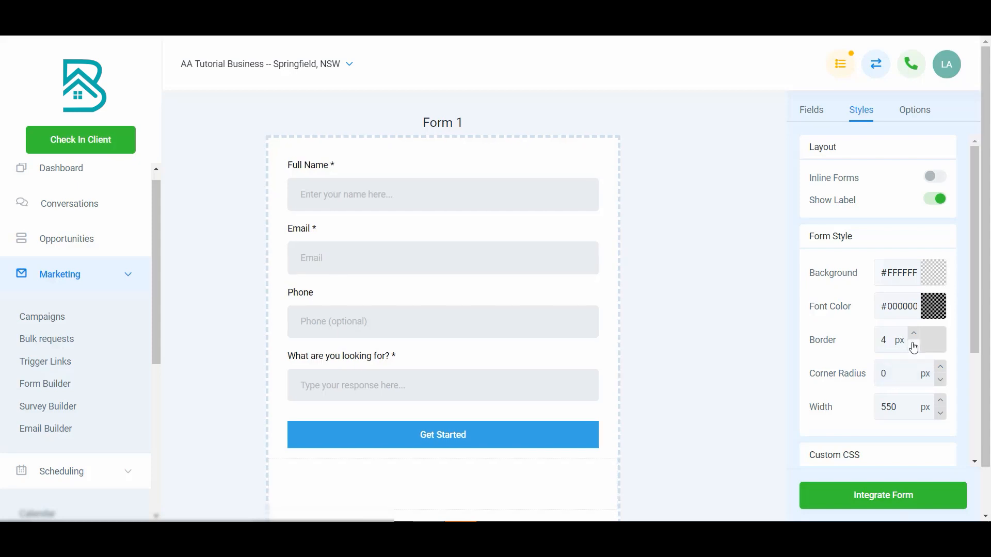
Try a wider form and return its width to 550 px.
double_click(940, 401)
double_click(940, 401)
double_click(940, 401)
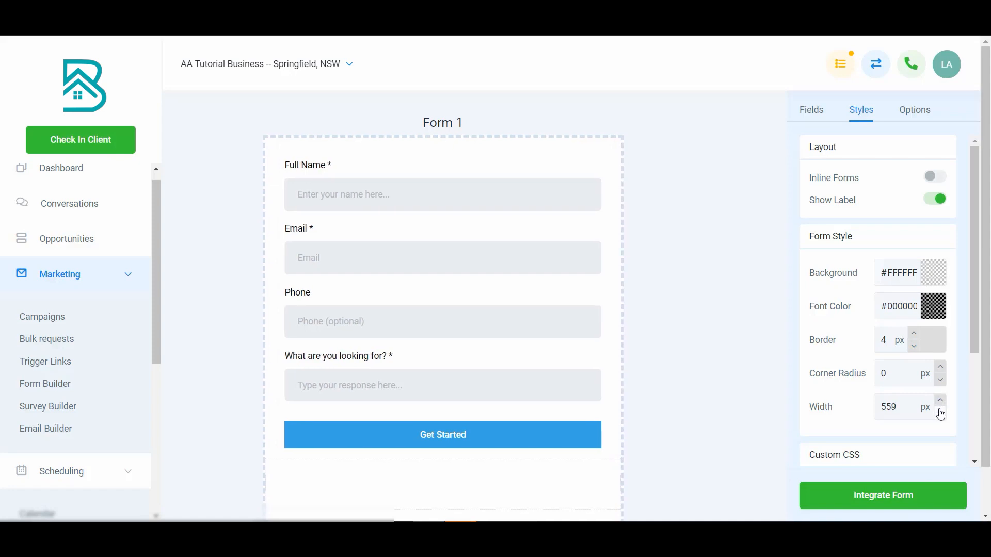
double_click(939, 411)
double_click(938, 412)
double_click(939, 412)
click(939, 412)
click(937, 398)
Set the form's background to red #CC3636 and make it fully transparent (#CC363600).
click(934, 272)
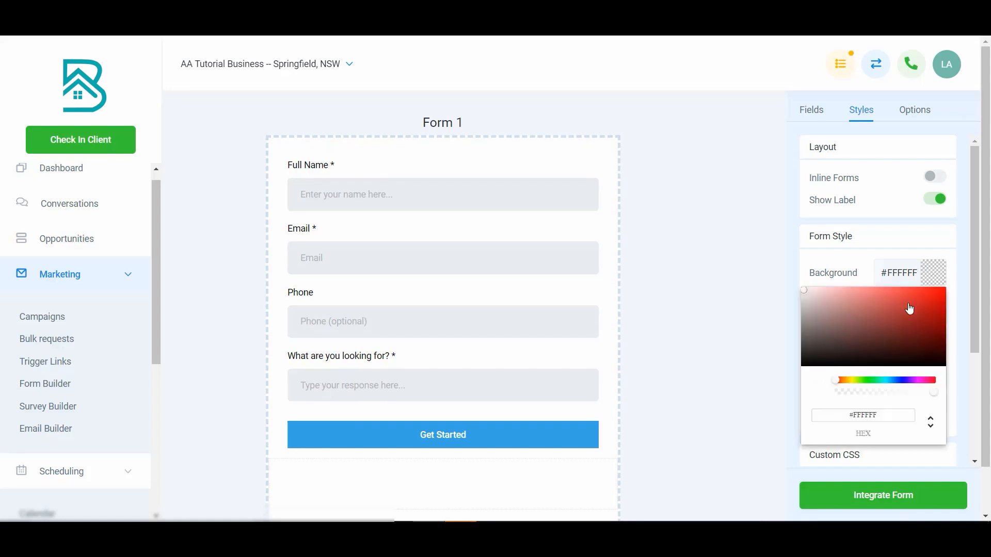
click(910, 308)
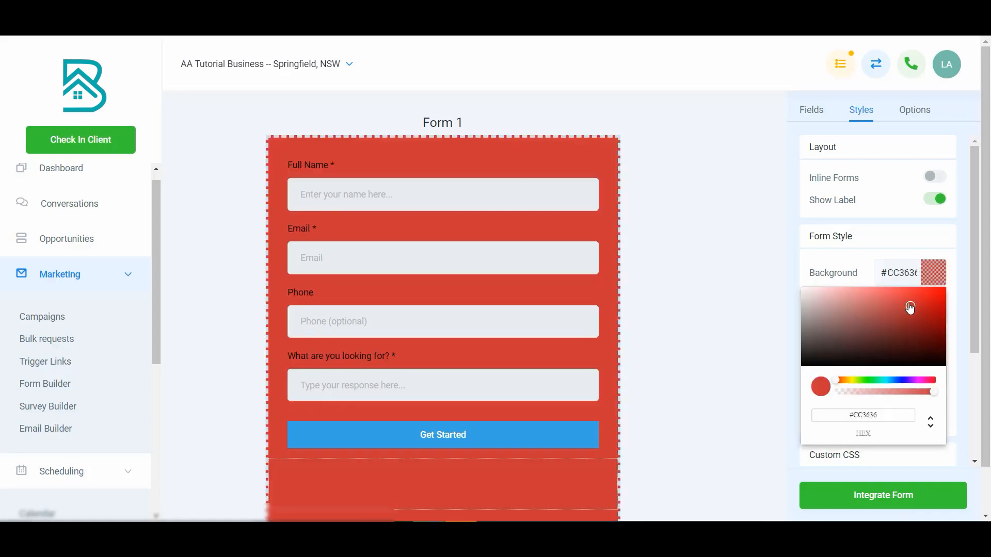
click(836, 393)
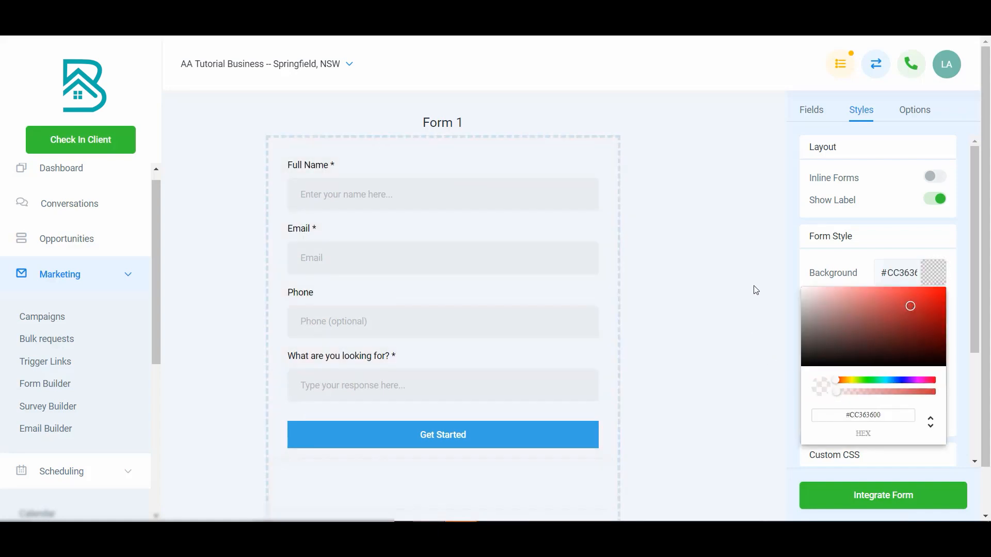
click(935, 276)
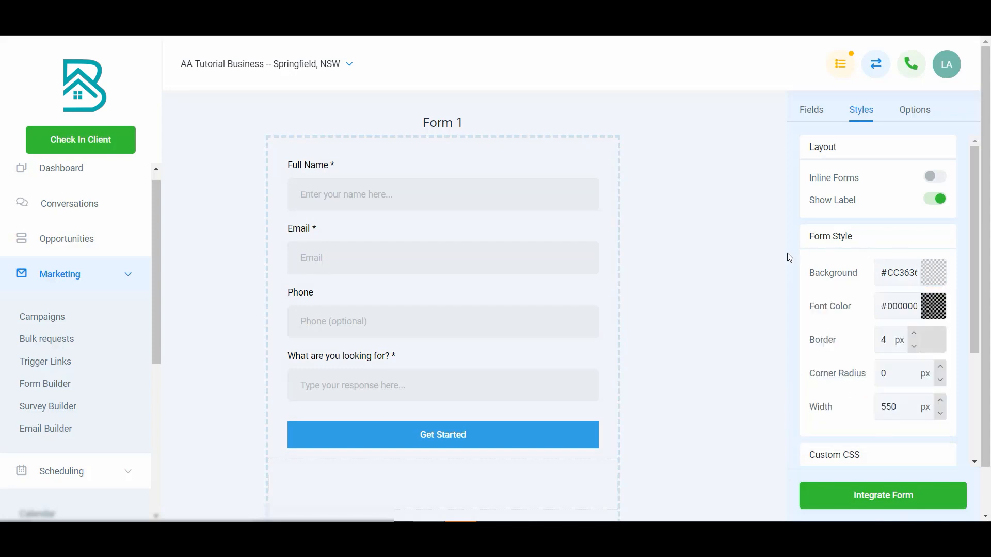
Change the transparent form background's colour to white #FFFFFF, keeping it fully transparent.
click(934, 270)
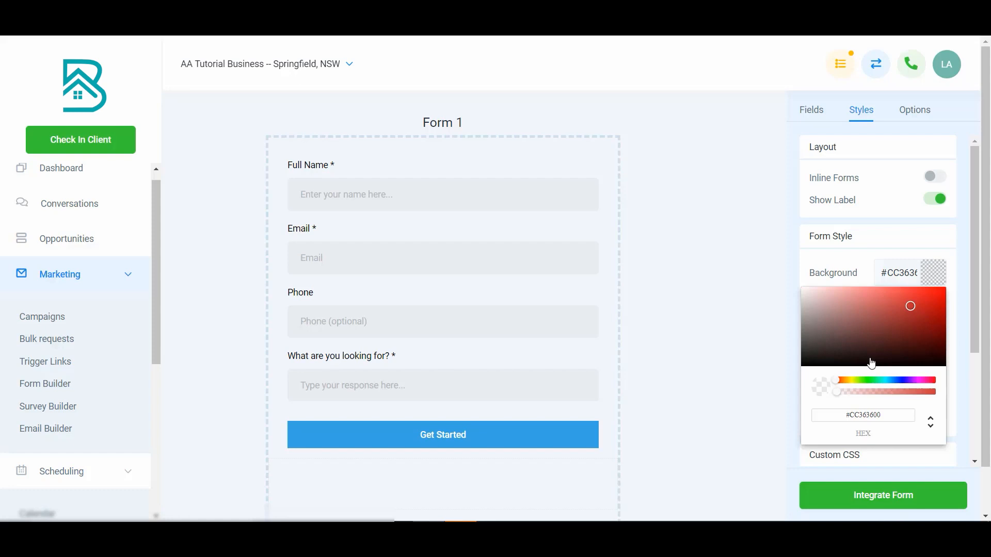
drag(809, 296, 793, 280)
click(935, 272)
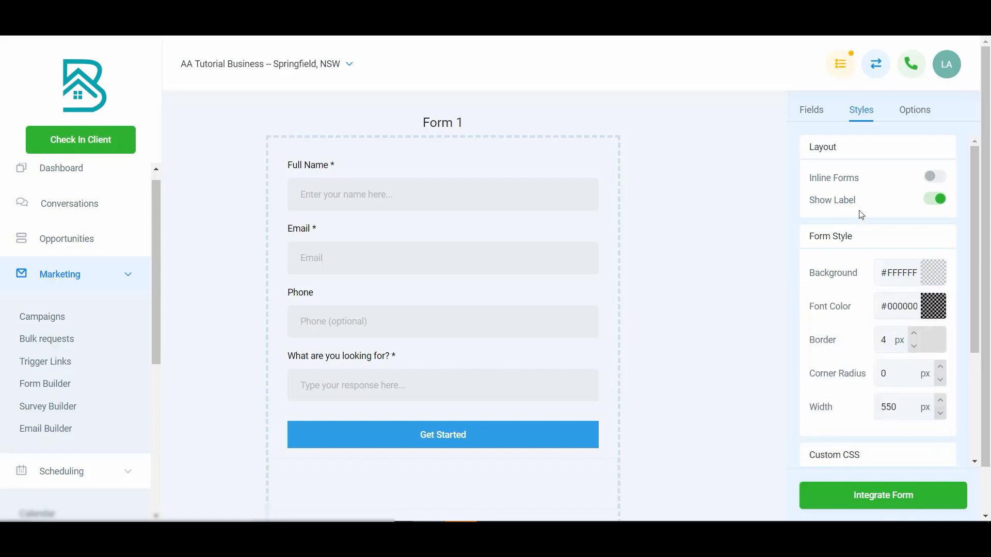
Copy the custom form style rules from the Notepad notes and insert them as the form's custom CSS.
scroll(746, 314, down, 1)
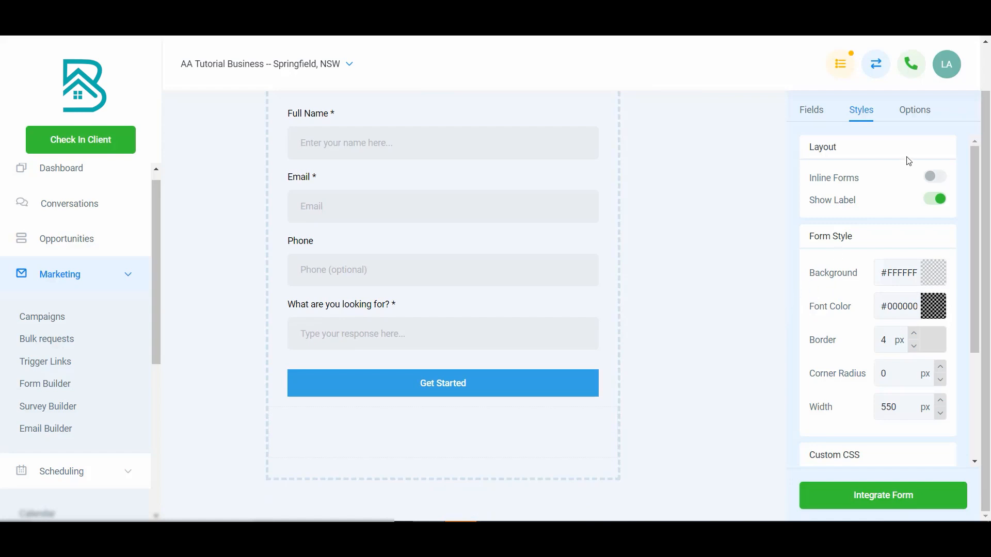
click(920, 112)
click(862, 109)
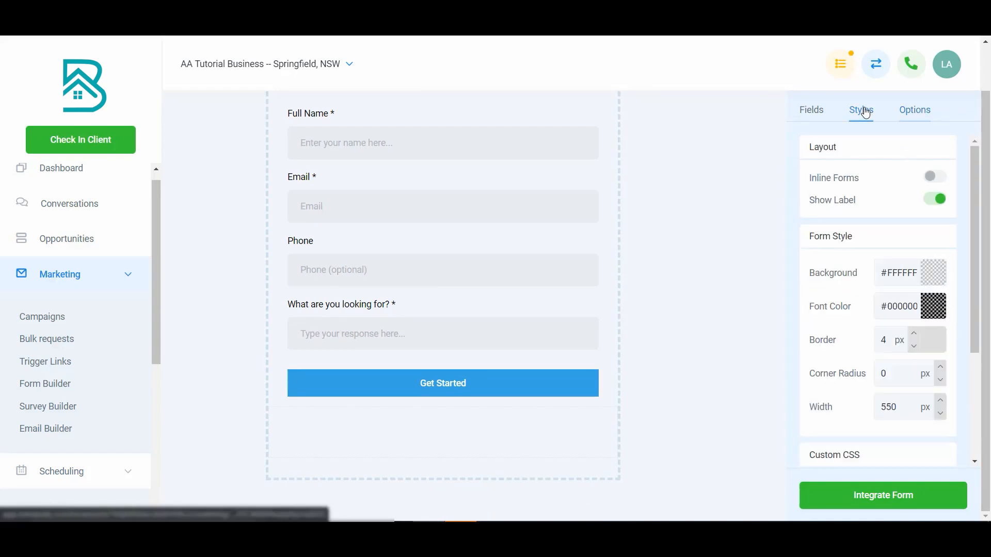
scroll(862, 242, down, 3)
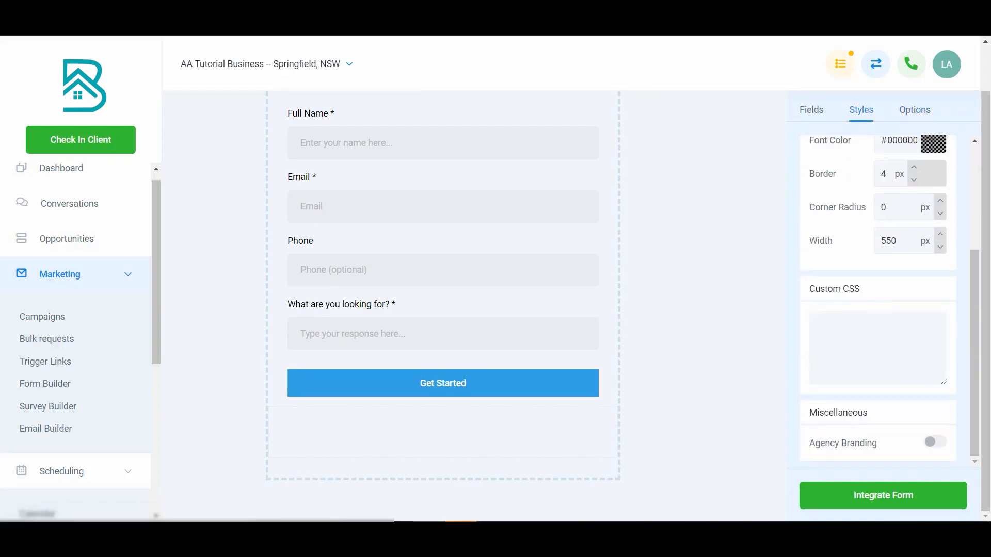
drag(990, 170, 347, 111)
drag(347, 343, 209, 295)
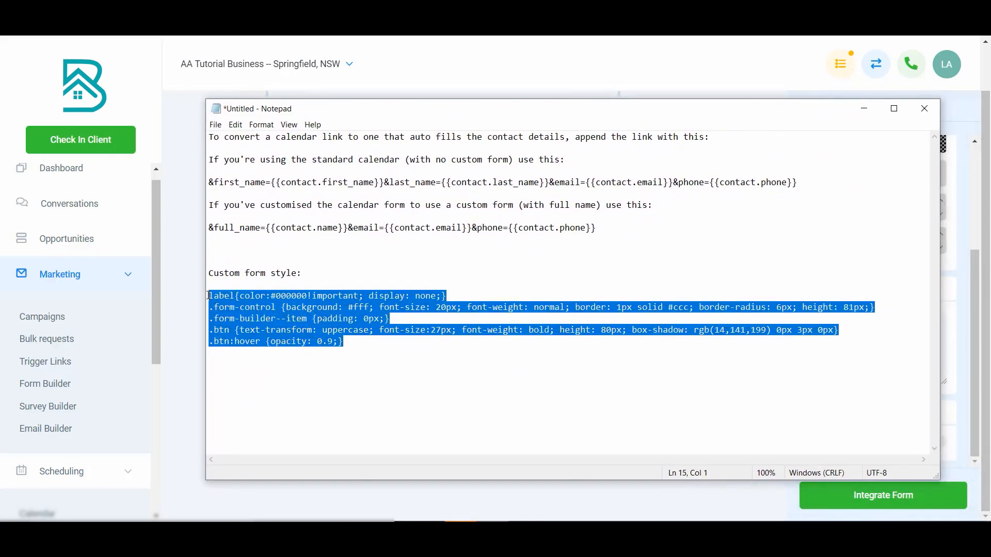
click(409, 98)
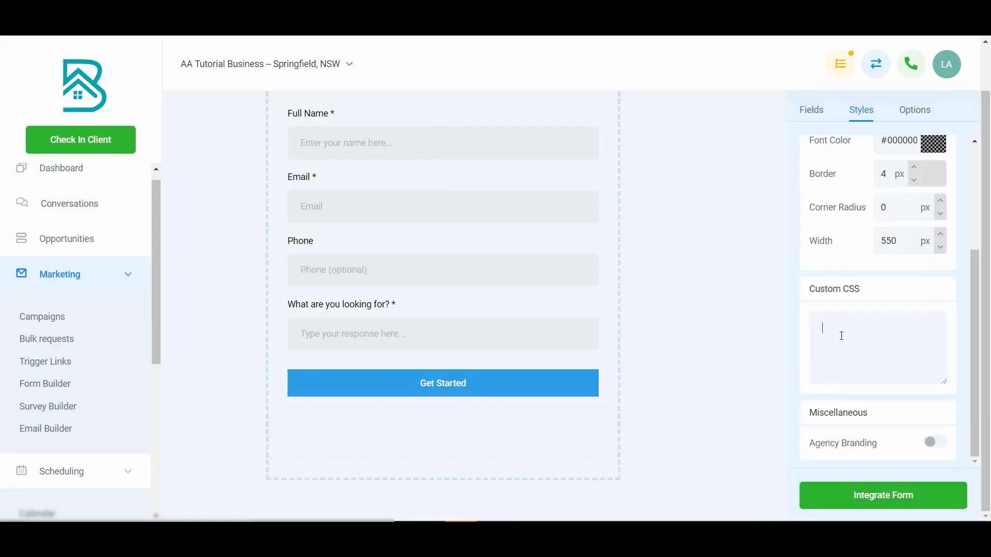
key(ctrl+v)
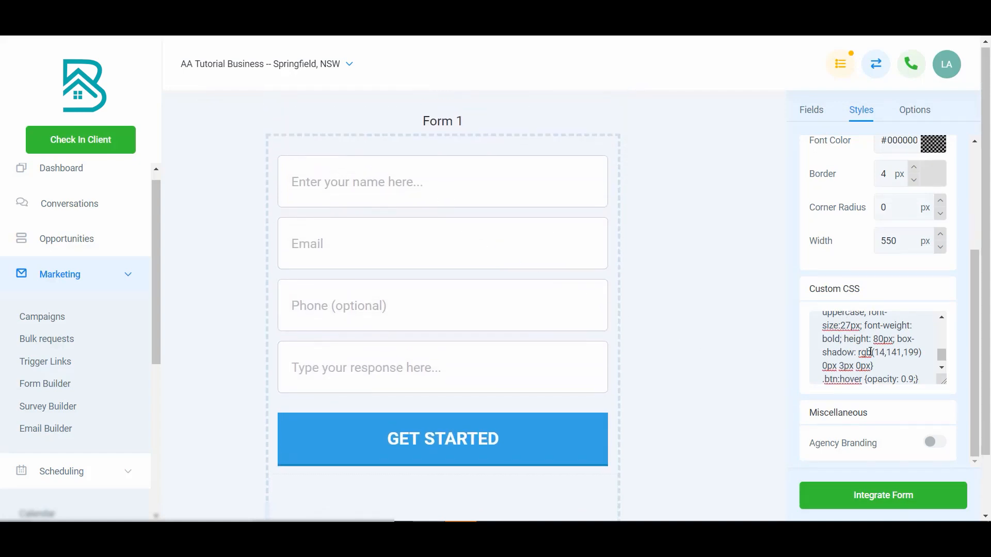
Review the custom CSS rules for labels, fields, padding and button against the form preview, including the button's hover effect.
scroll(870, 352, down, 1)
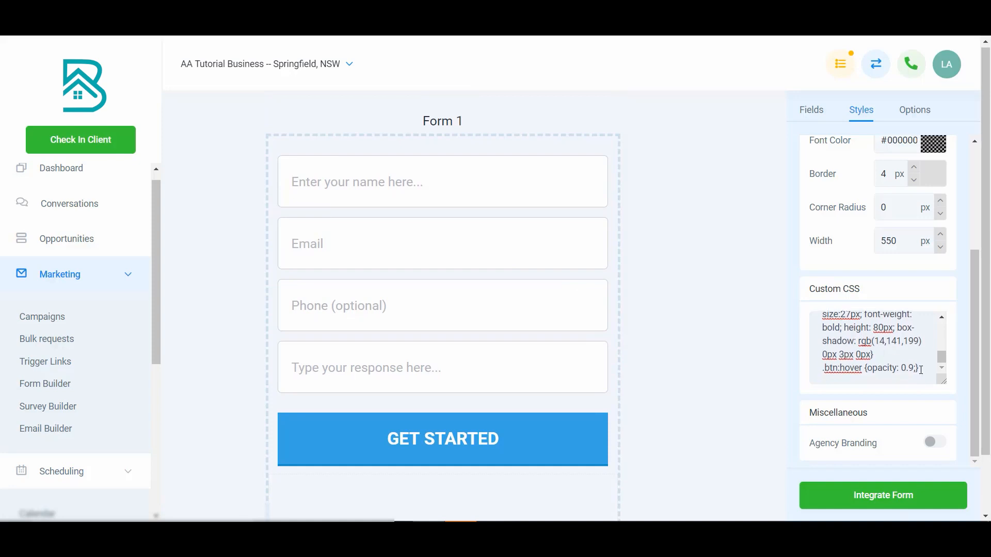
scroll(921, 370, up, 5)
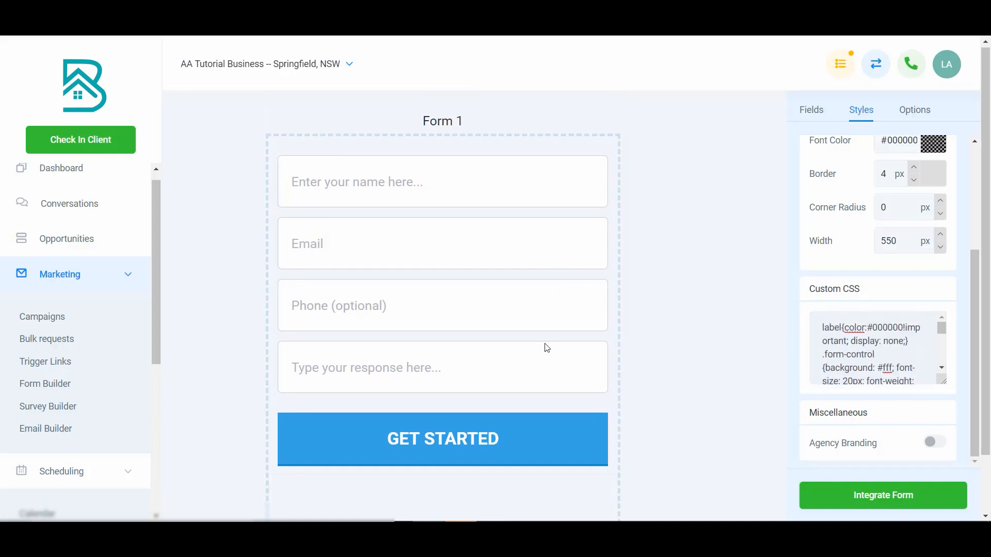
scroll(888, 261, up, 3)
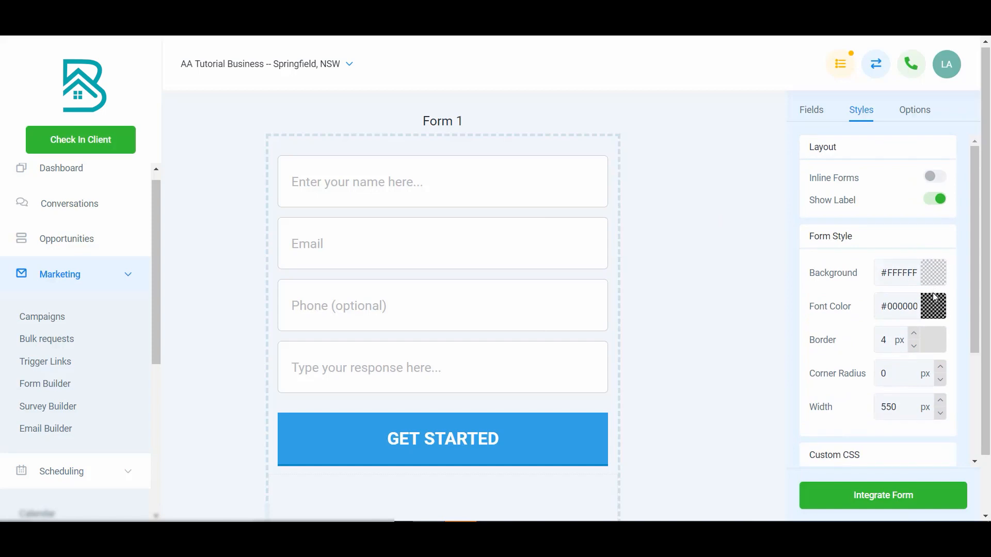
scroll(918, 356, down, 1)
scroll(920, 358, down, 2)
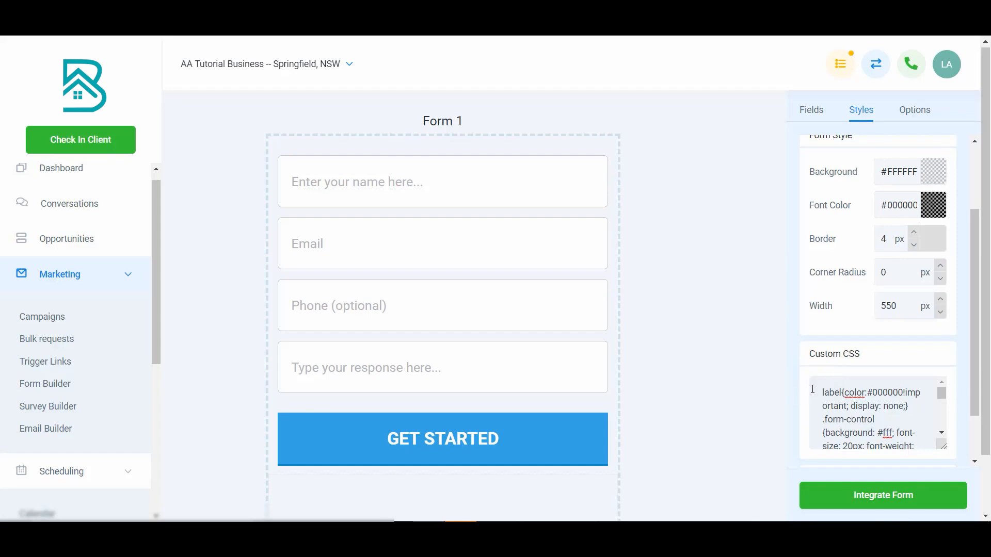
scroll(874, 406, down, 2)
scroll(880, 433, down, 3)
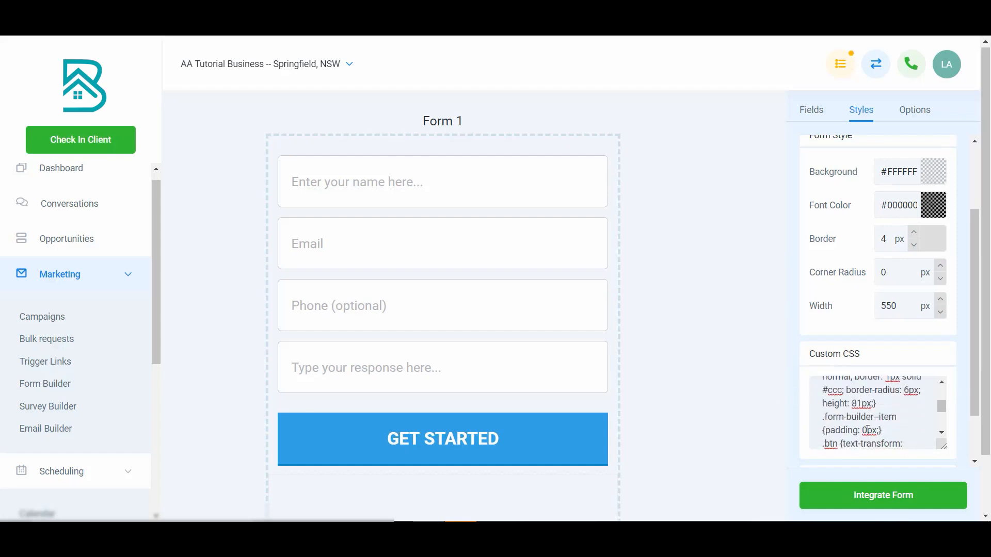
scroll(867, 425, down, 1)
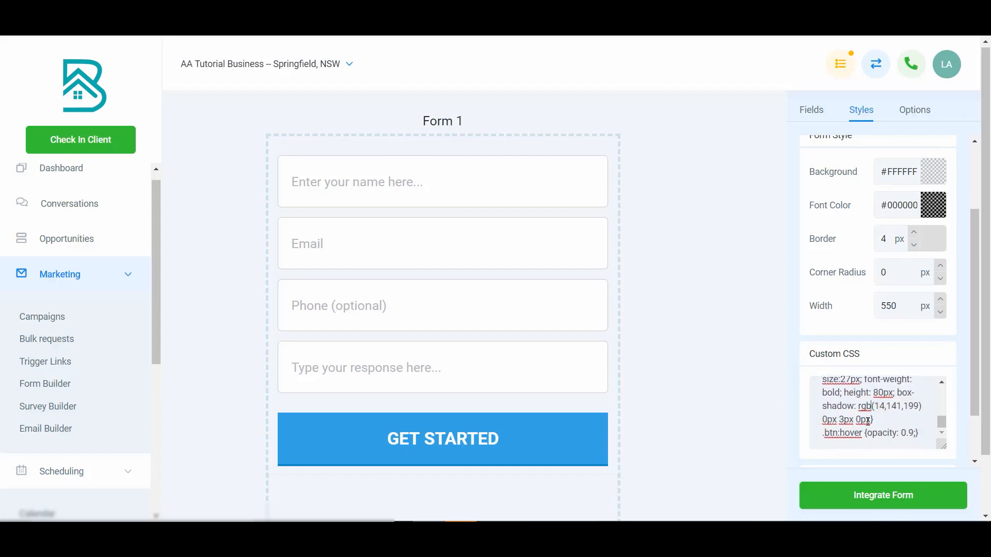
scroll(867, 422, down, 1)
click(871, 408)
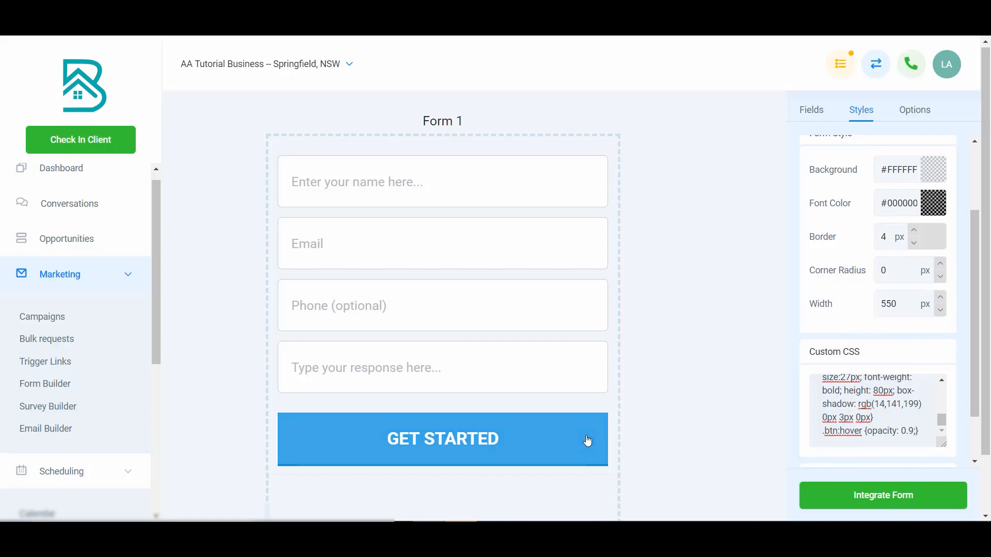
scroll(873, 310, up, 3)
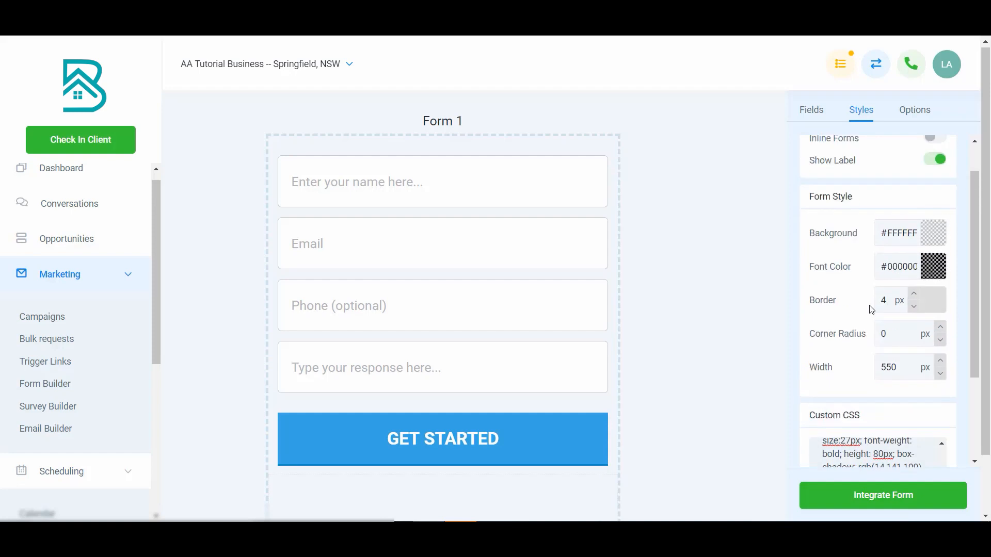
Set the vertical offset of the button's box-shadow to 0px in the custom CSS.
scroll(890, 293, down, 4)
scroll(889, 297, up, 5)
scroll(891, 302, down, 3)
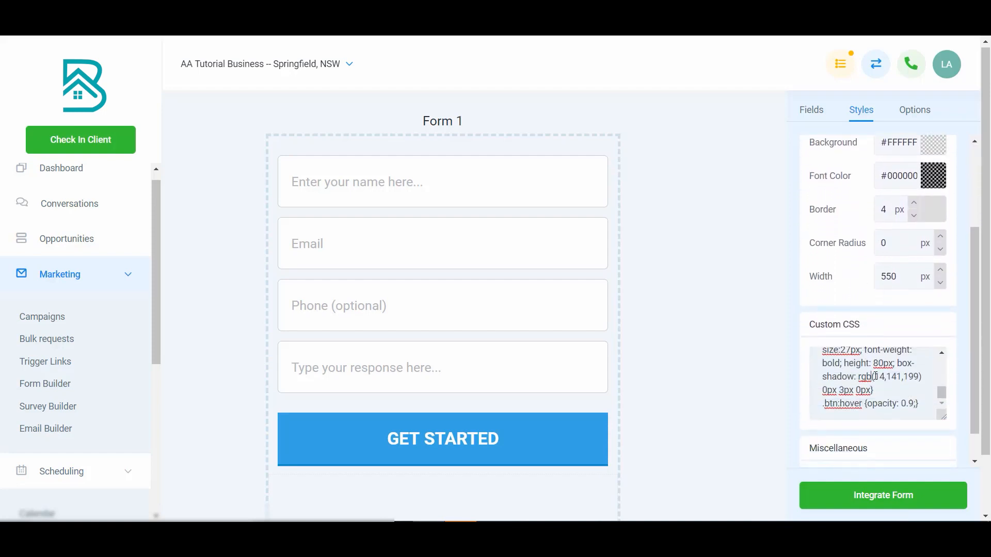
drag(875, 377, 918, 377)
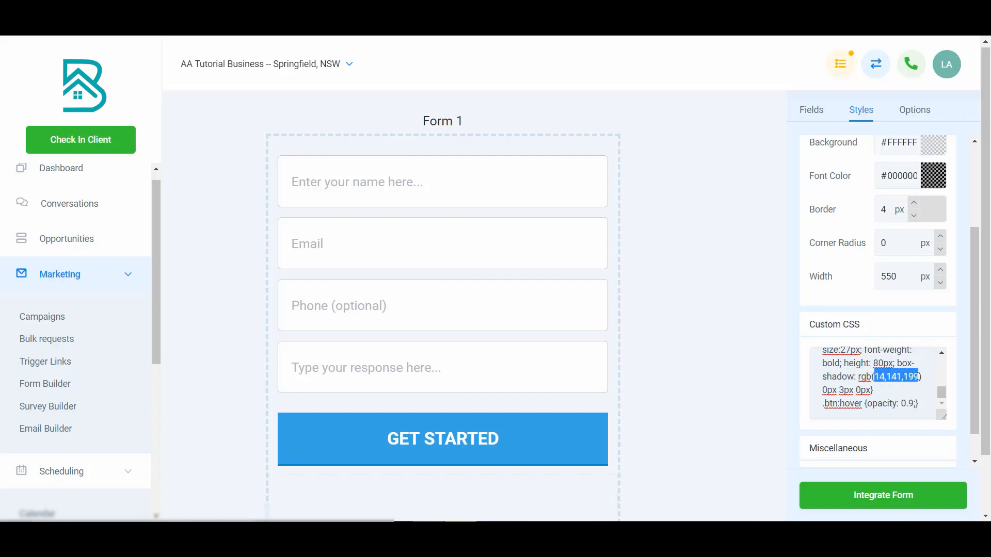
click(844, 390)
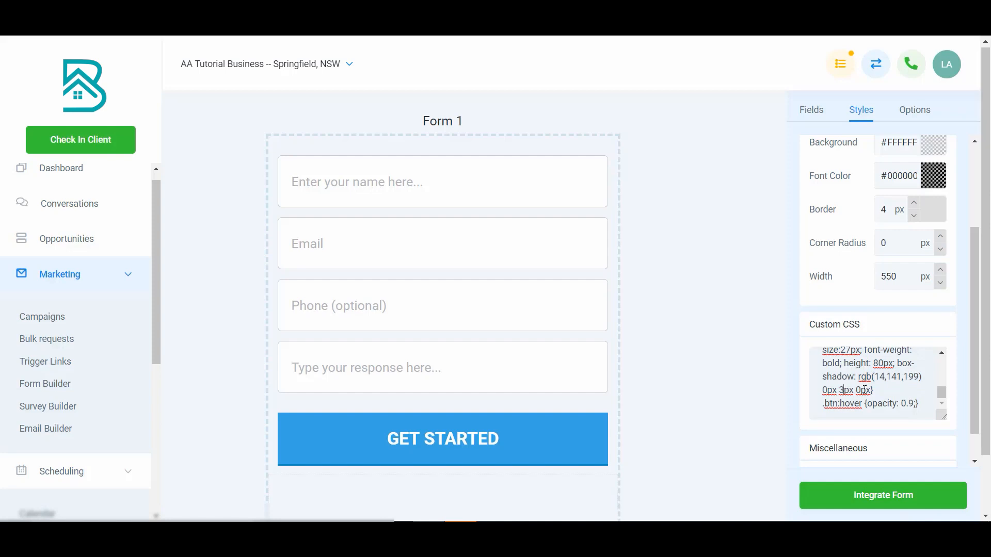
key(BackSpace)
text(0)
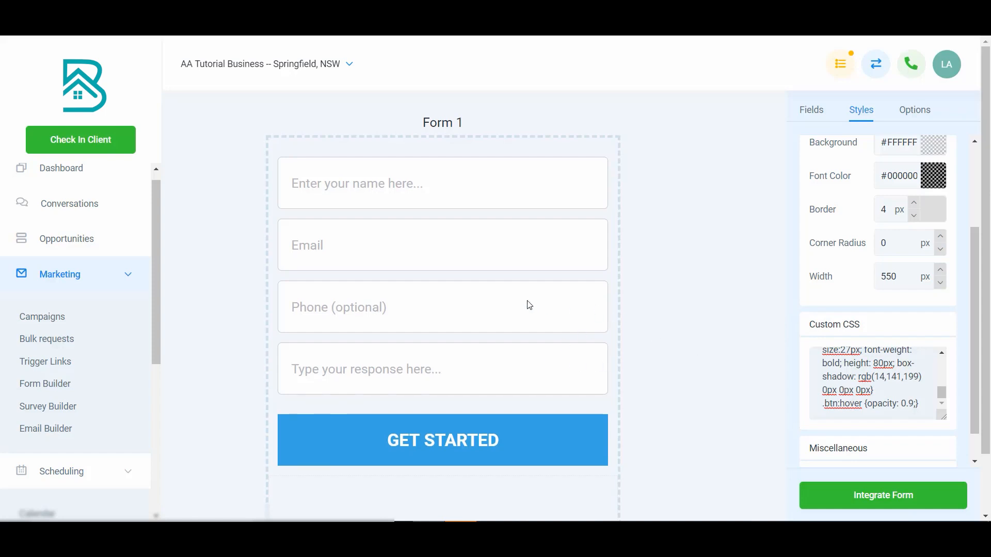
Change the Email field's placeholder to "Enter your best email...".
scroll(781, 302, down, 1)
scroll(843, 325, down, 1)
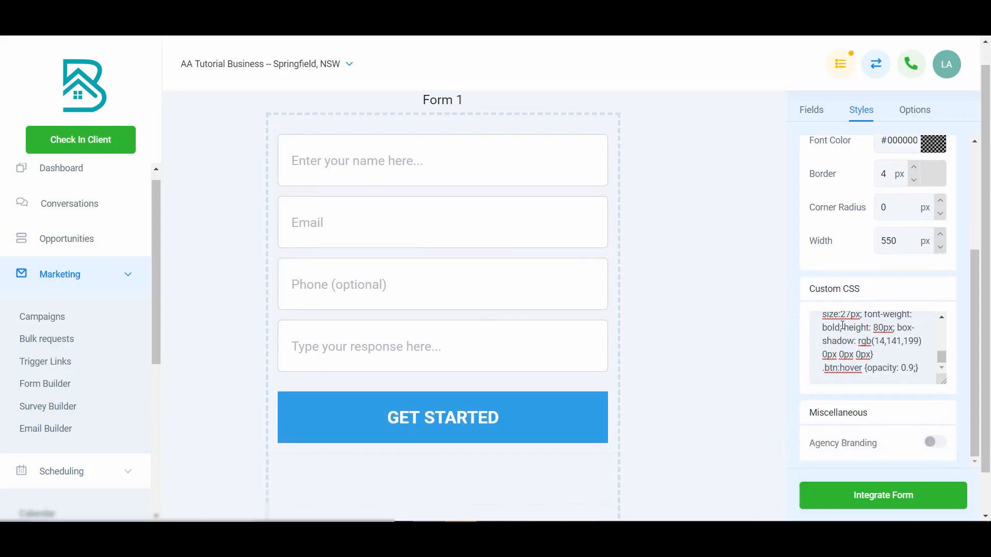
scroll(843, 320, up, 7)
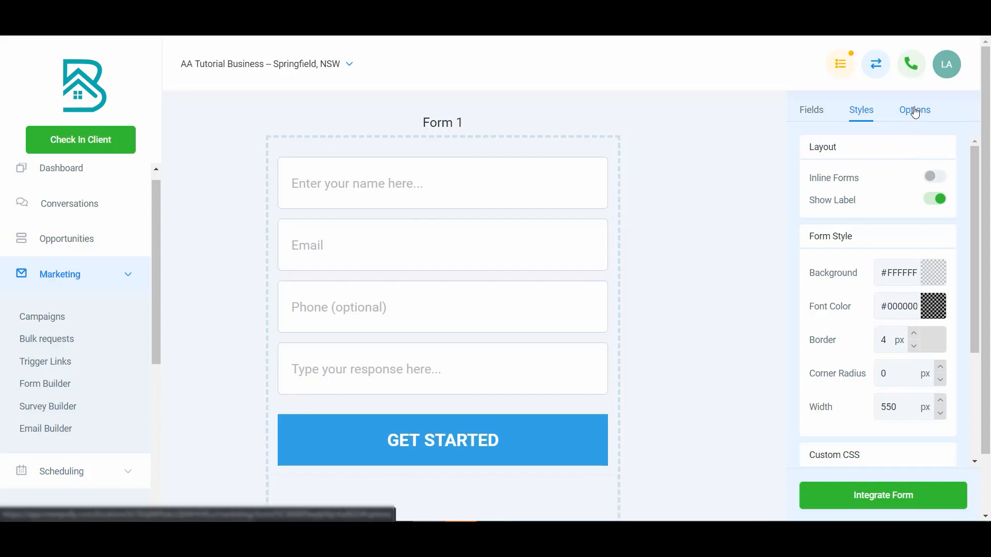
click(514, 260)
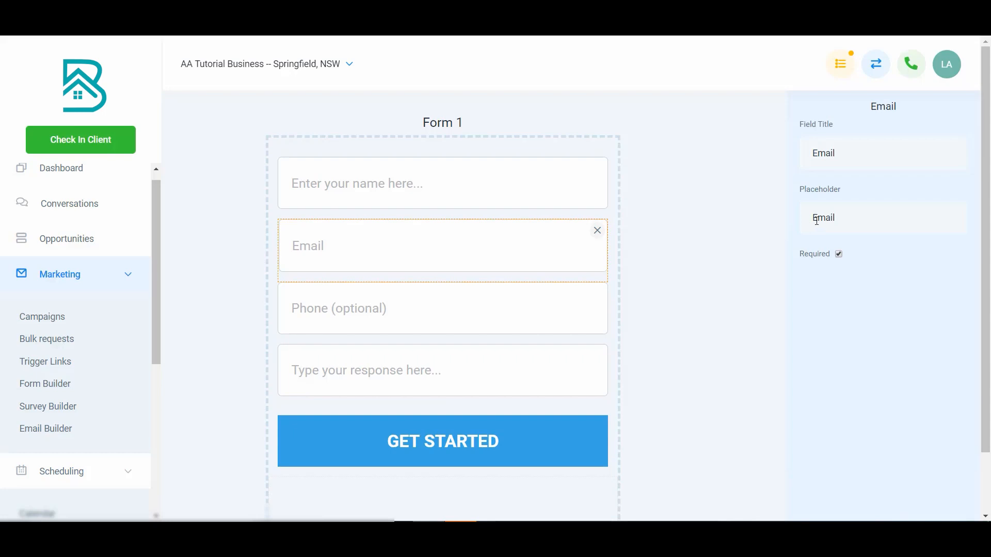
text(Enter your best)
key(Delete)
text(email...)
Change the last text field's placeholder to "What are you looking for?" and leave the field's settings.
click(526, 324)
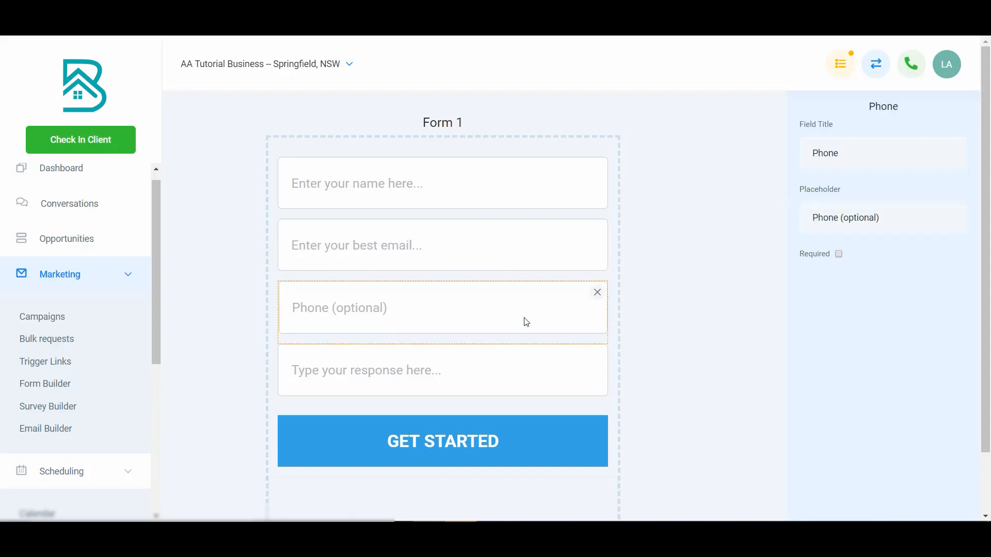
click(521, 370)
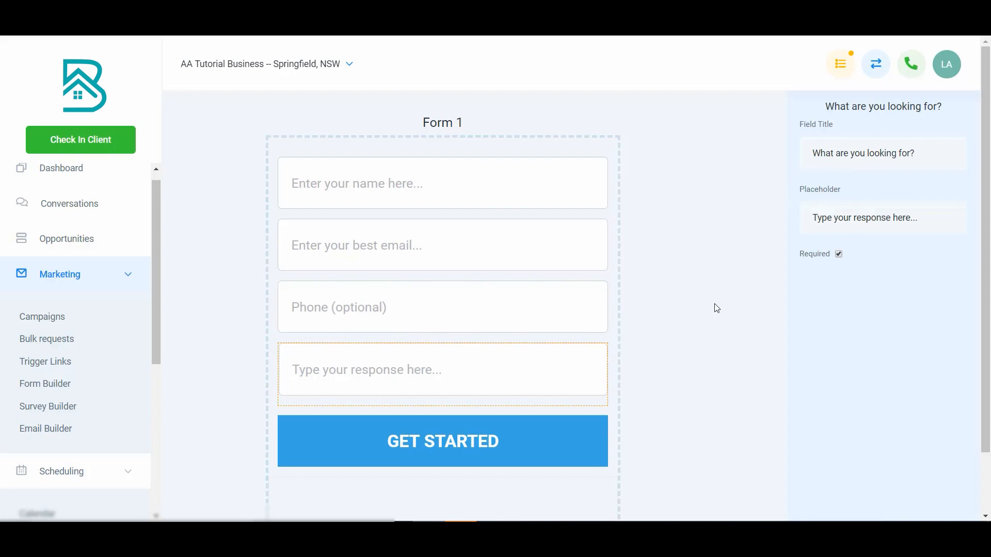
triple_click(834, 218)
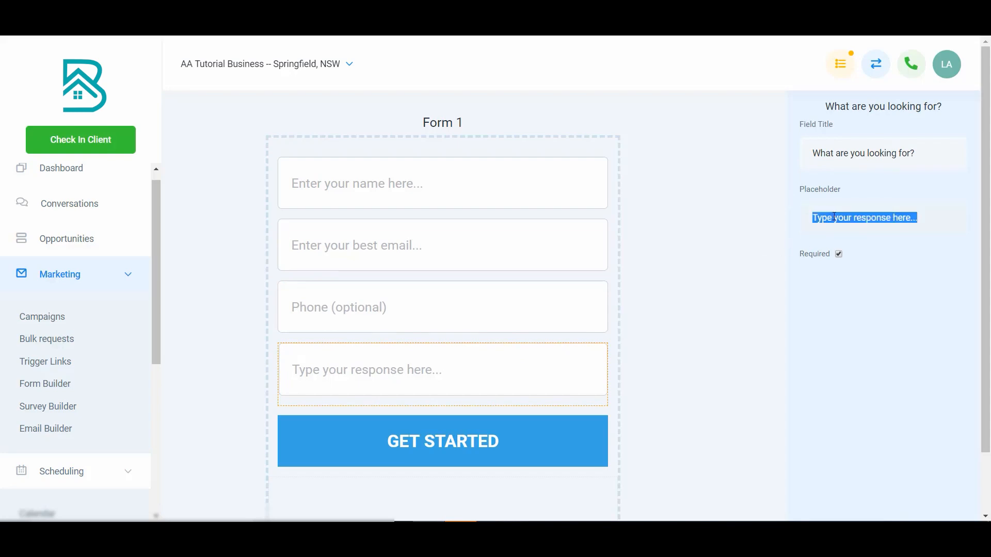
text(What are you looking for?)
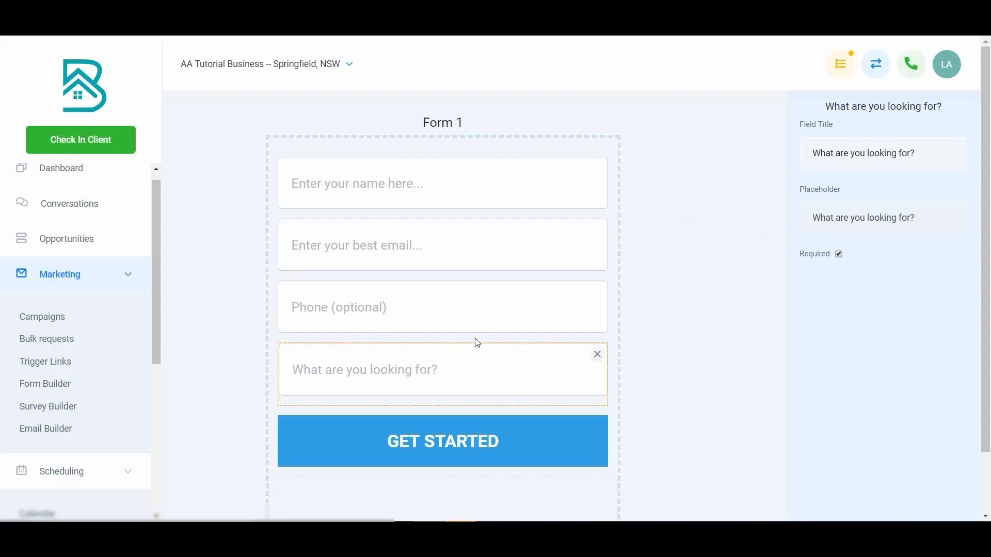
click(741, 266)
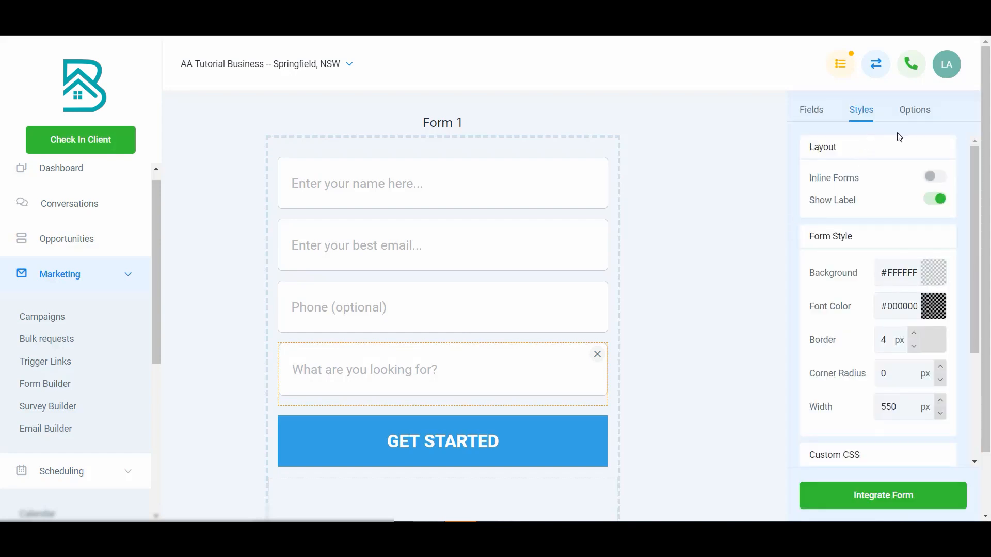
Rename the form as "Plateau Facebook Ad" in the form options.
click(918, 113)
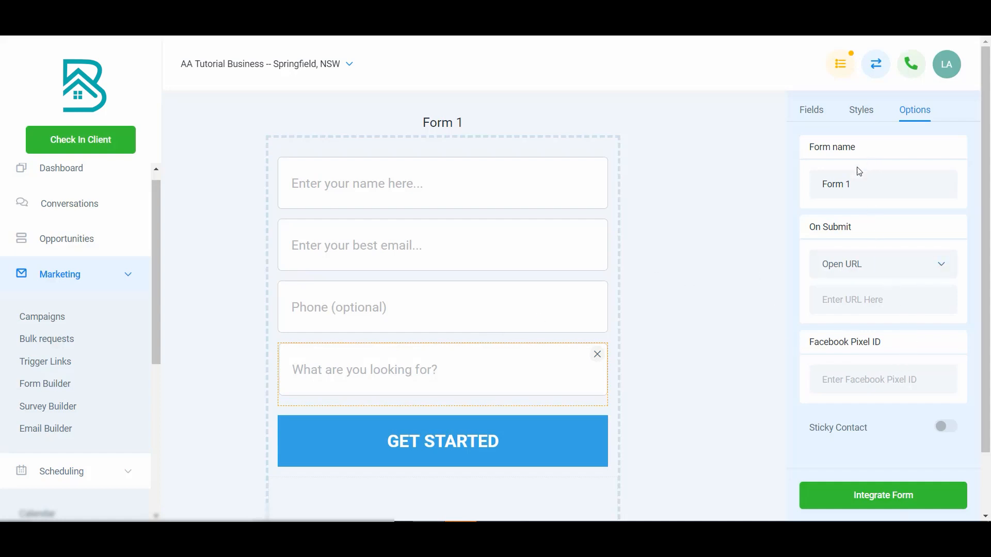
drag(865, 184, 813, 186)
text(Facebook)
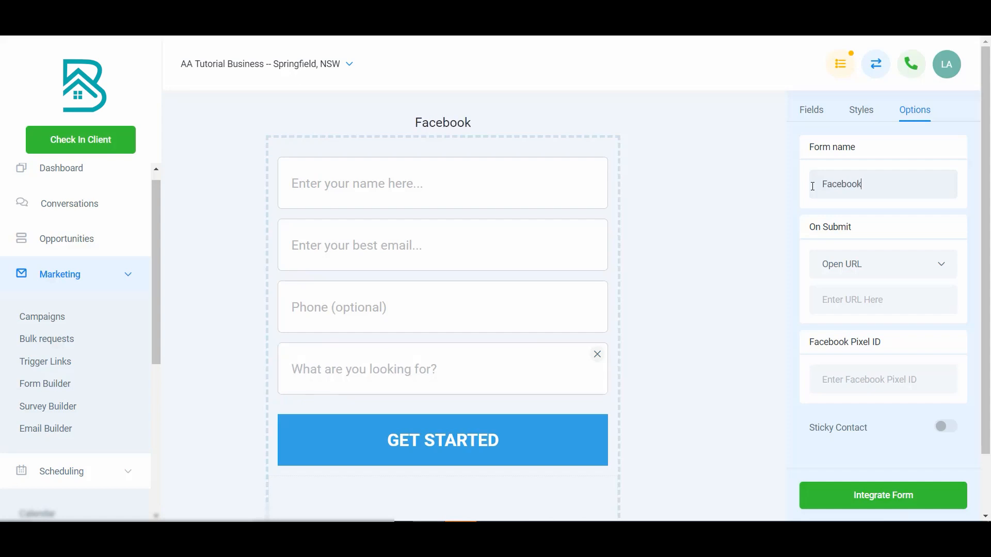
text( Ad)
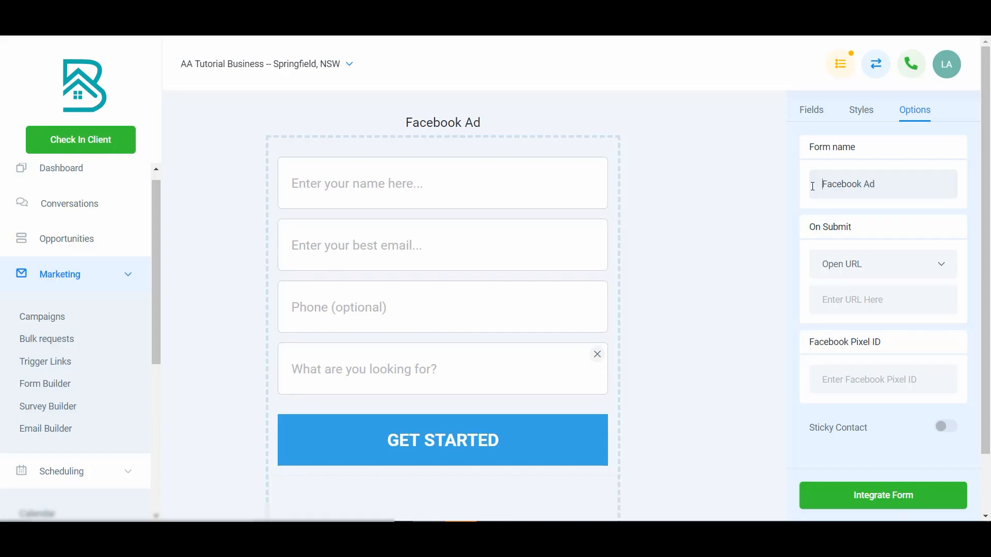
text(Plateau)
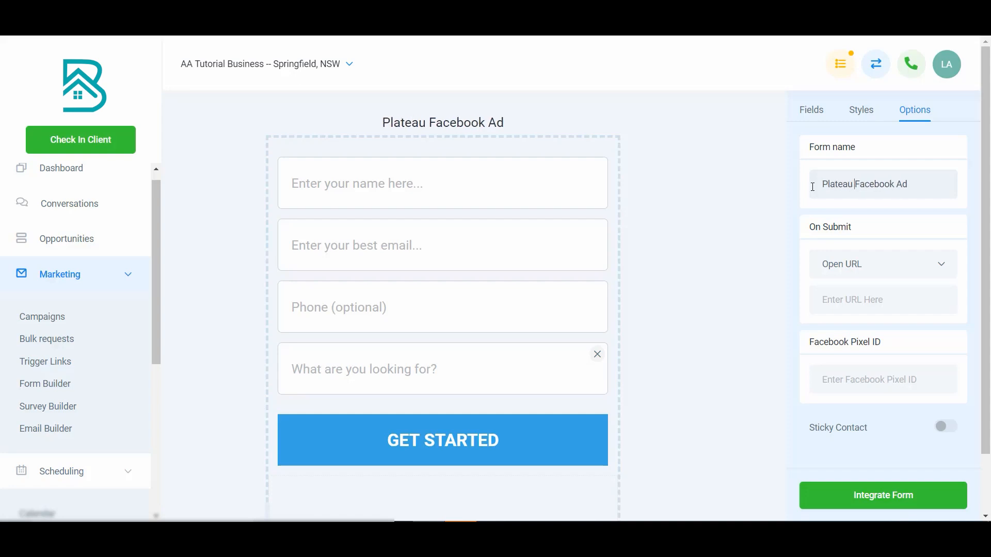
Compare the Message and Open URL on-submit actions, finishing with Message selected.
click(871, 269)
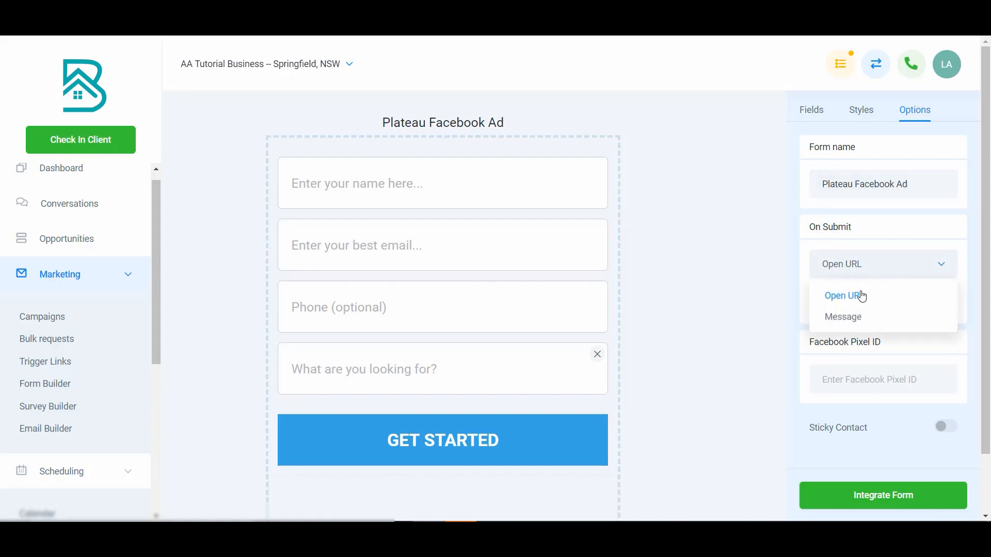
click(861, 317)
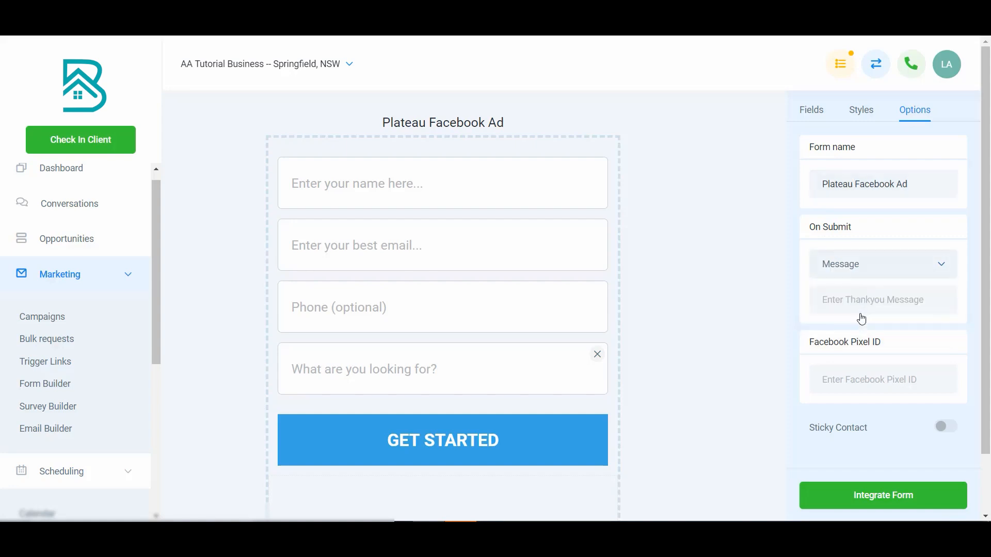
click(891, 266)
click(879, 296)
click(909, 266)
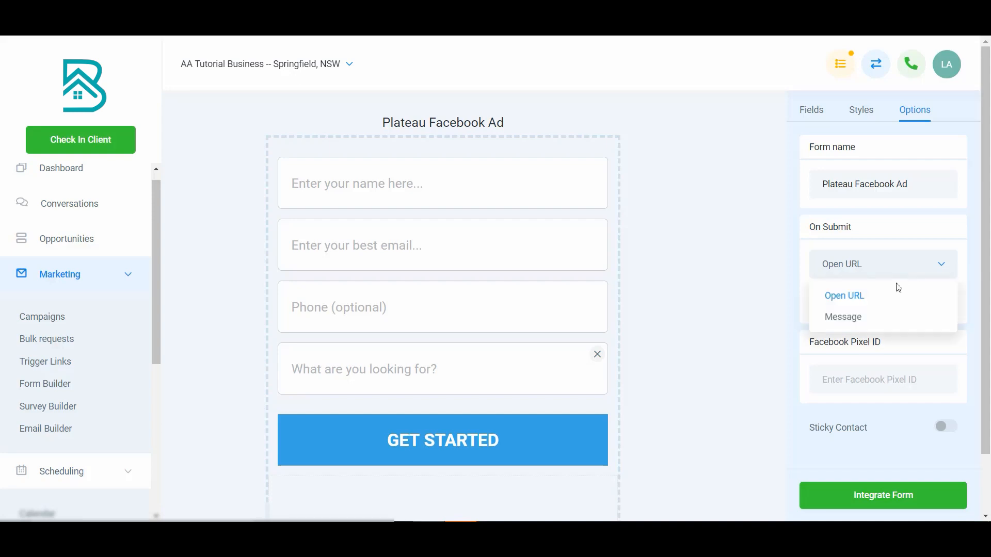
click(886, 318)
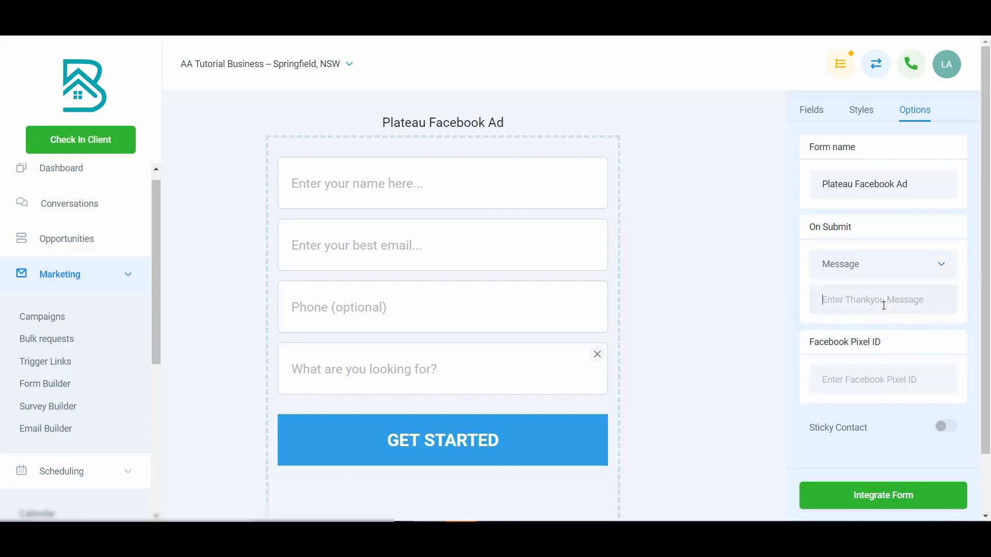
Try "Thanks" as the start of the thank-you message and clear the text again.
click(884, 305)
text(Thanks)
key(BackSpace)
key(BackSpace)
key(BackSpace)
key(BackSpace)
key(BackSpace)
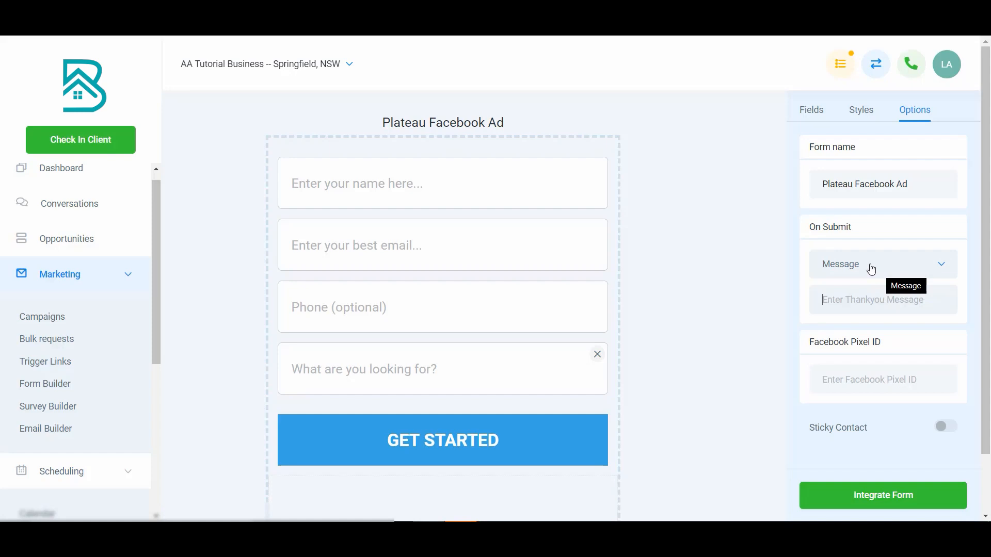
Set the form's on-submit action to Open URL, leaving the URL and Facebook Pixel ID blank, and turn on Sticky Contact.
click(890, 304)
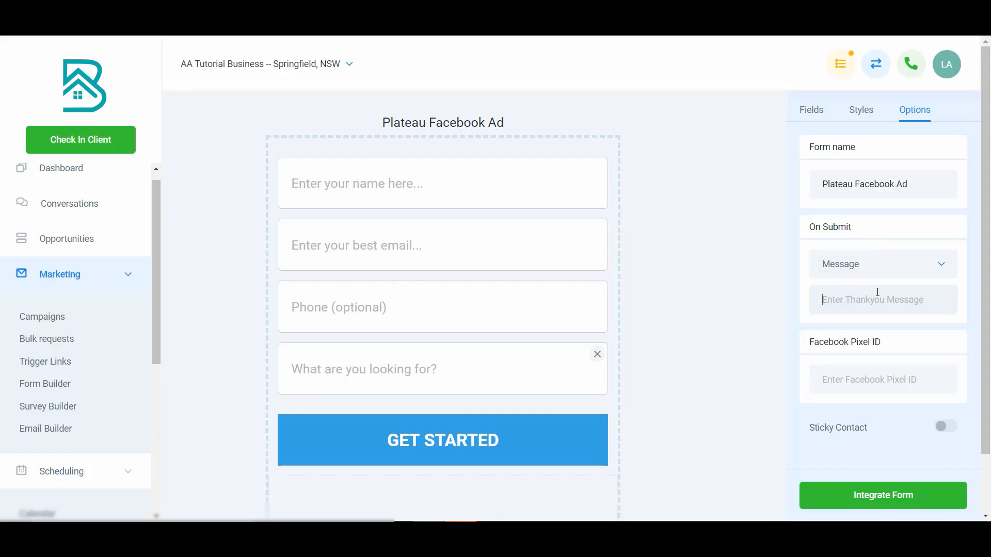
click(890, 268)
click(892, 297)
click(881, 375)
click(953, 431)
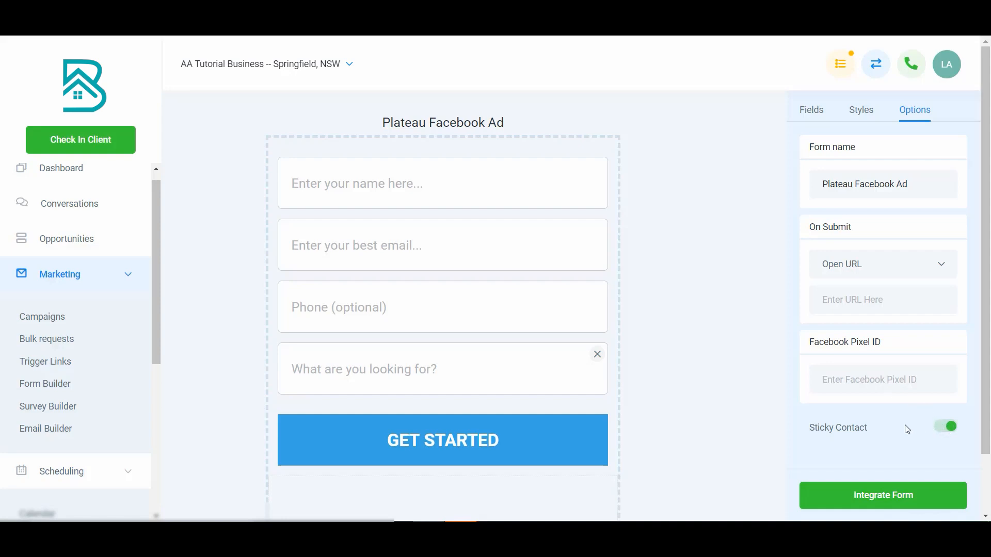
Open the form's integration options and examine the iframe embed code and the shareable link.
scroll(906, 429, down, 1)
scroll(905, 425, up, 1)
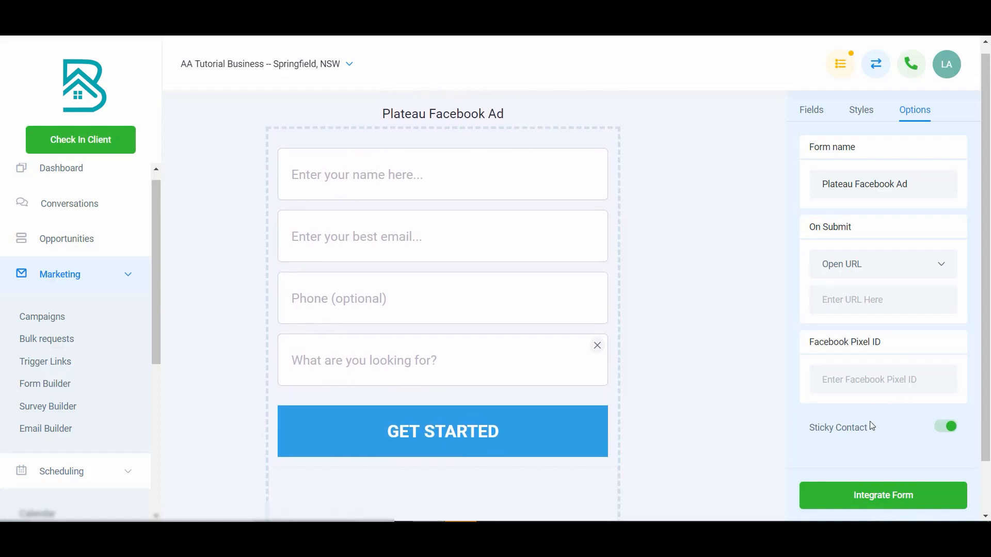
scroll(869, 421, down, 1)
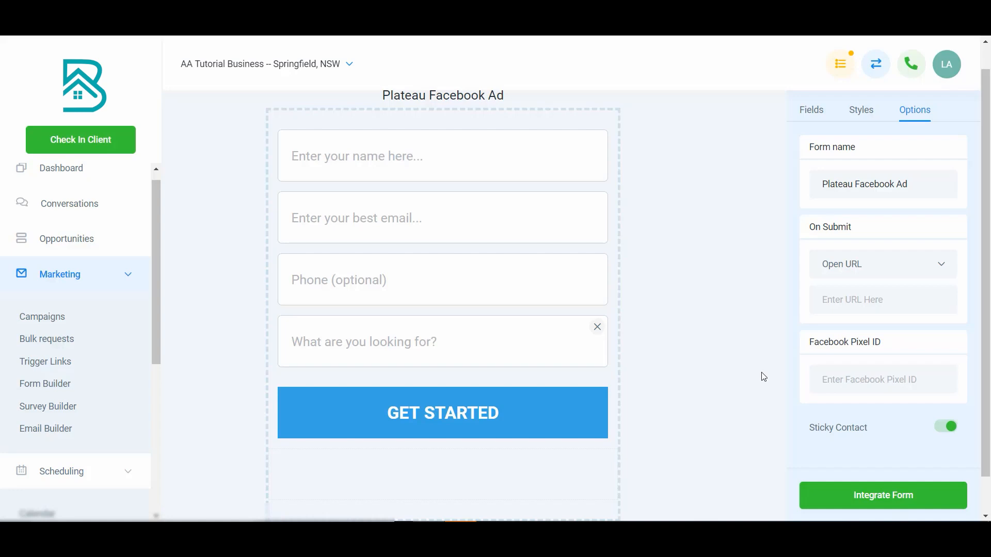
click(883, 496)
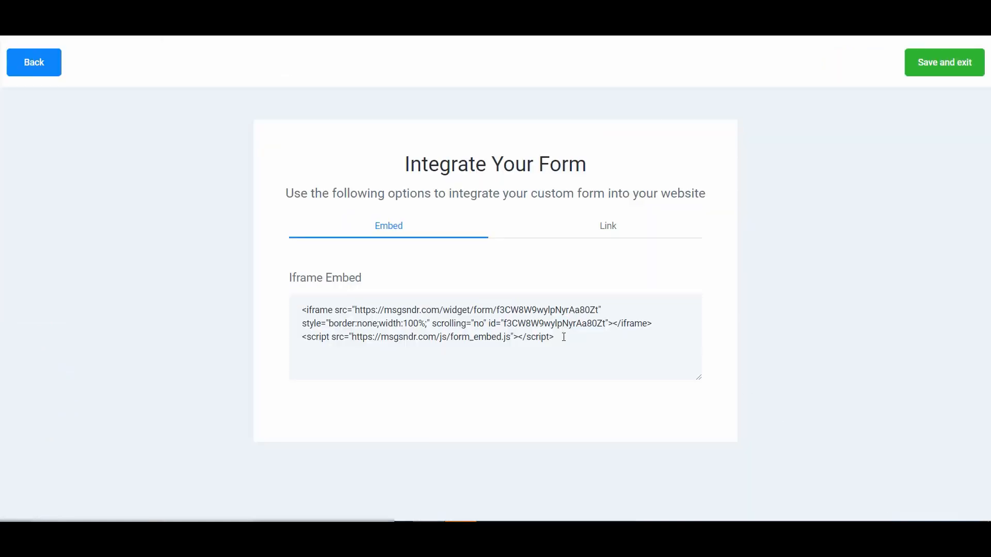
drag(564, 337, 245, 288)
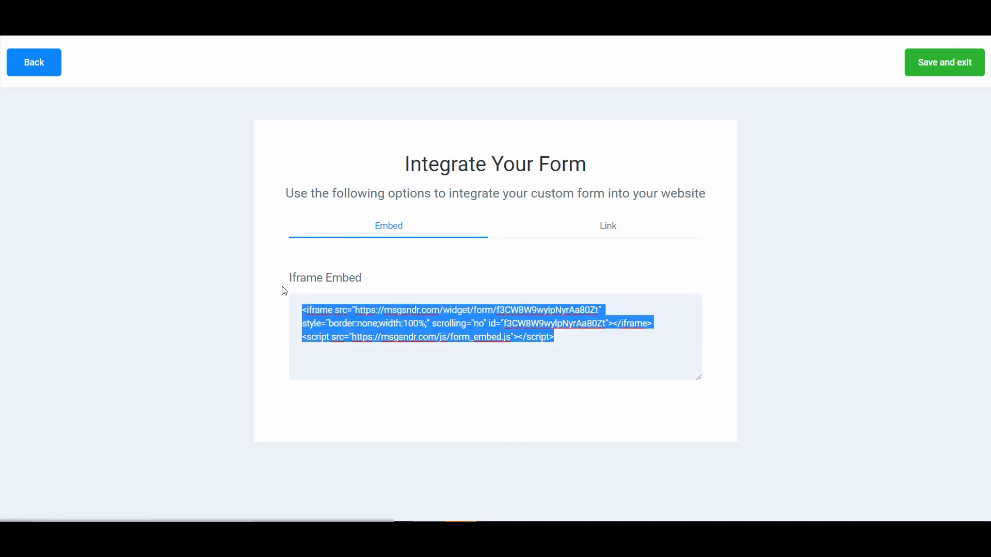
click(582, 338)
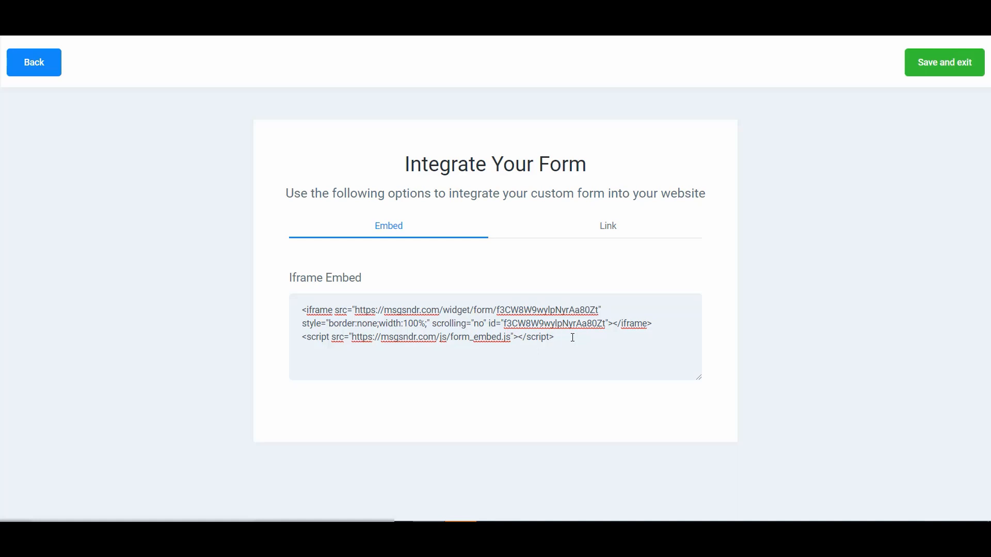
click(606, 226)
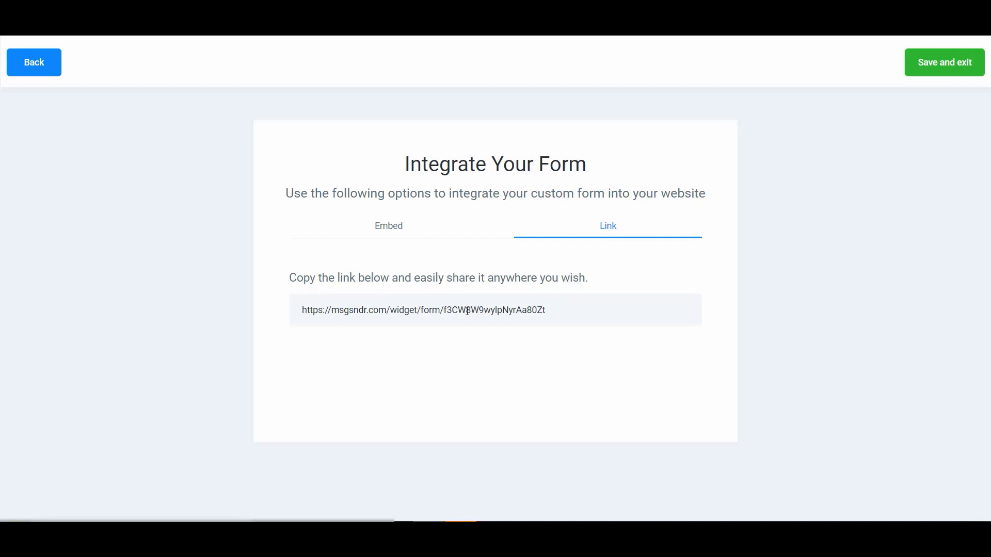
Return to the iframe embed code, highlight the whole snippet, and save and exit the form.
click(391, 232)
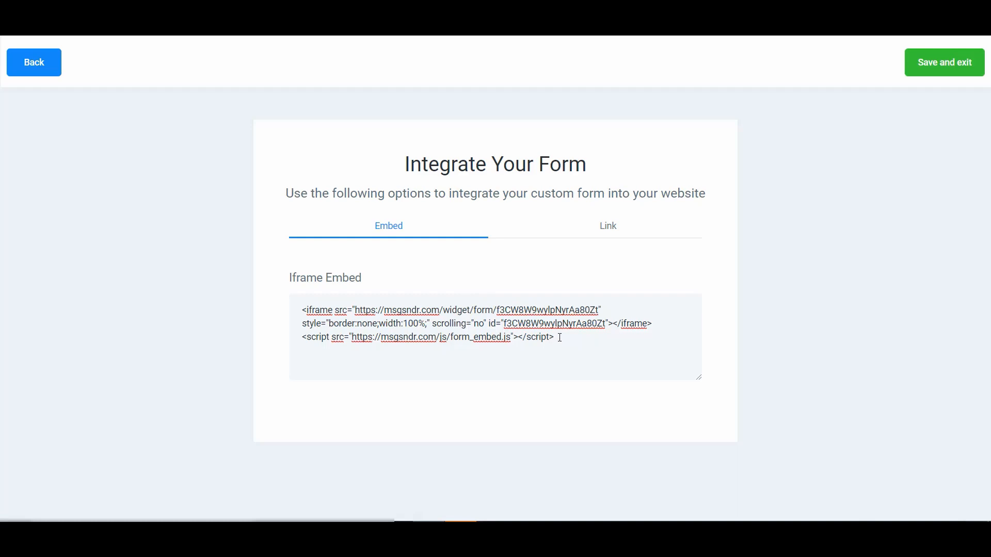
drag(560, 338, 298, 291)
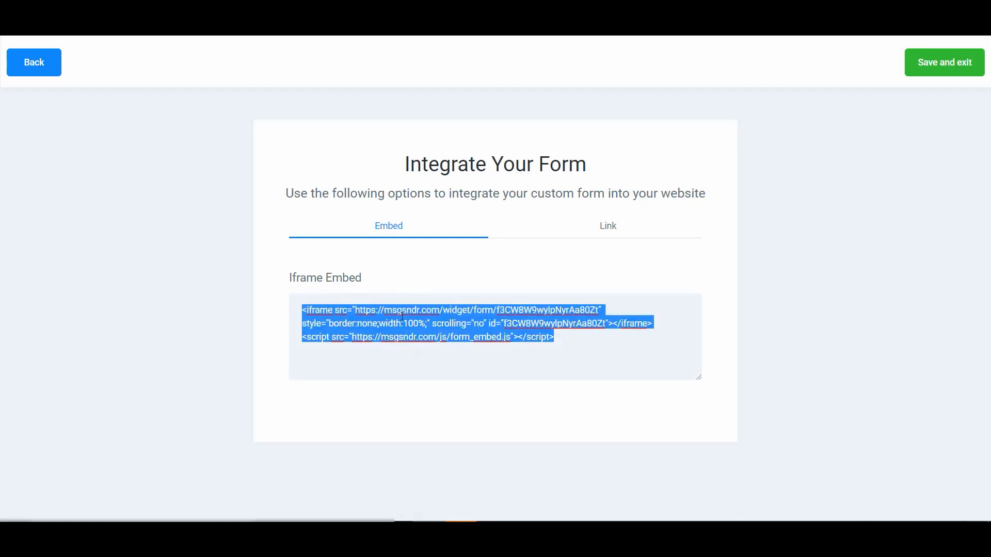
click(559, 331)
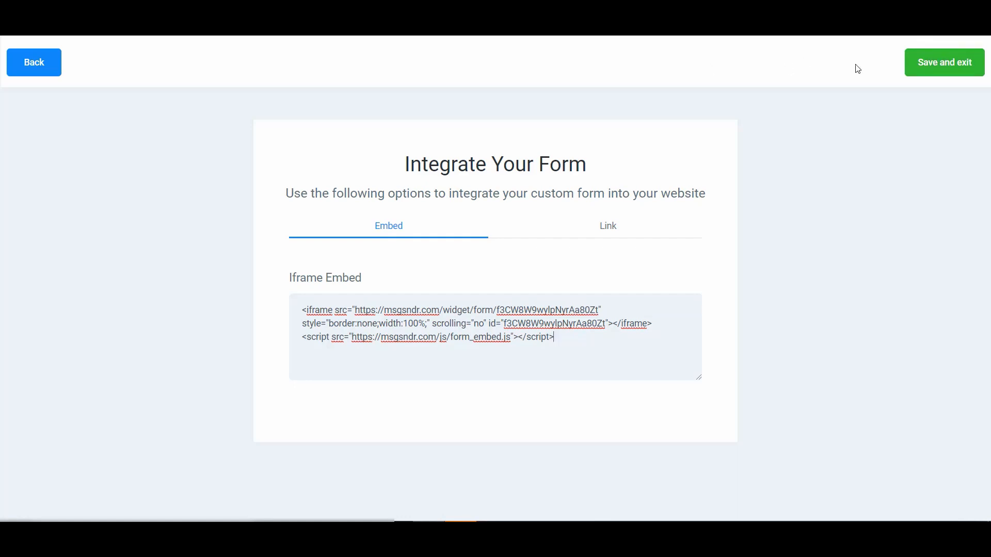
click(925, 63)
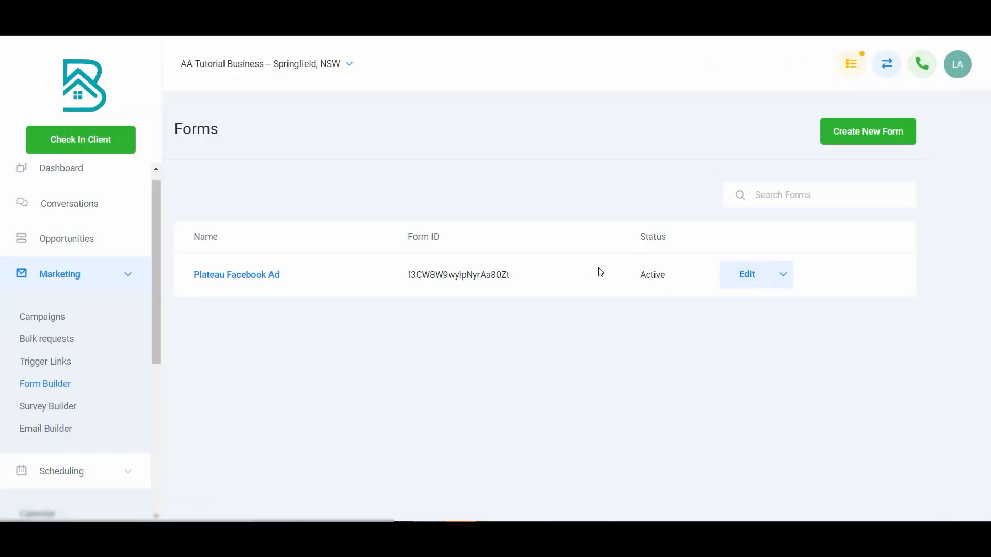